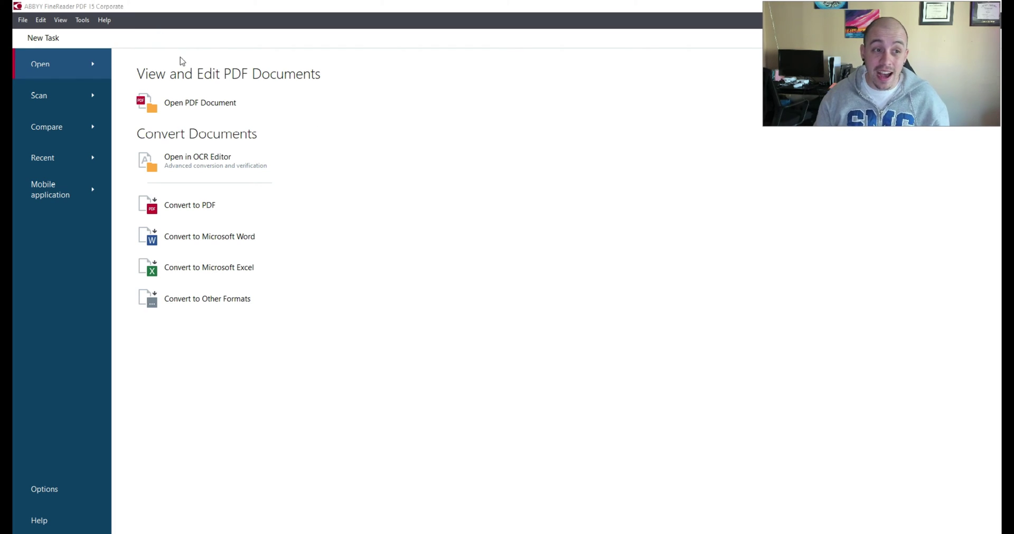
pyautogui.click(205, 106)
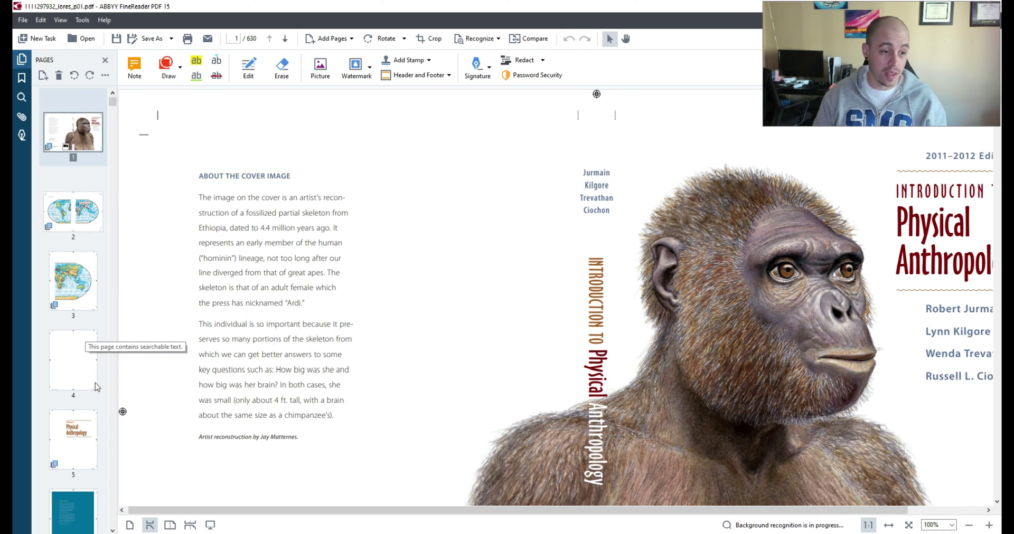
pyautogui.scroll(-10, 79, 309)
pyautogui.click(77, 298)
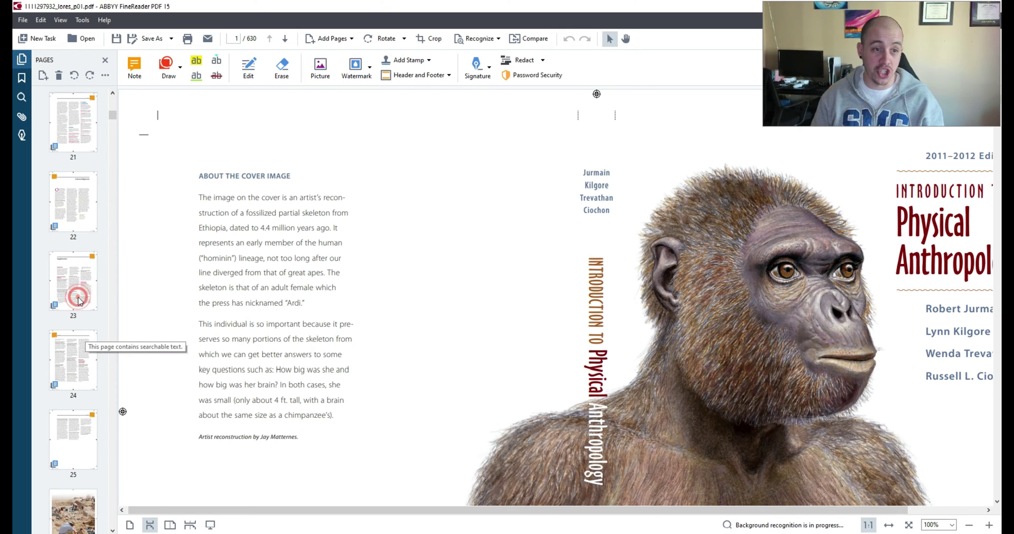
pyautogui.click(70, 274)
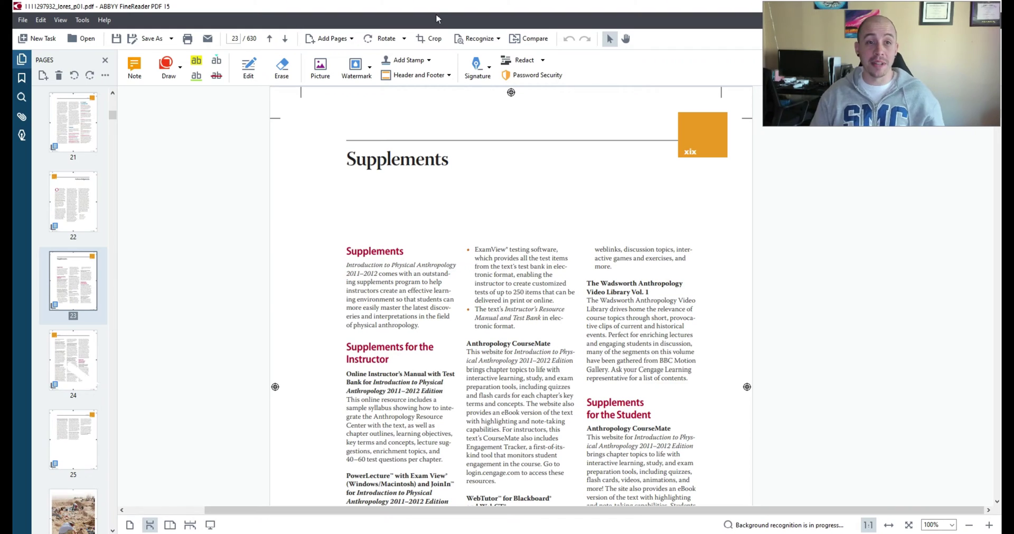
# Crop all pages with a single frame, extending its upper-left corner slightly outward on page 23.
pyautogui.click(430, 40)
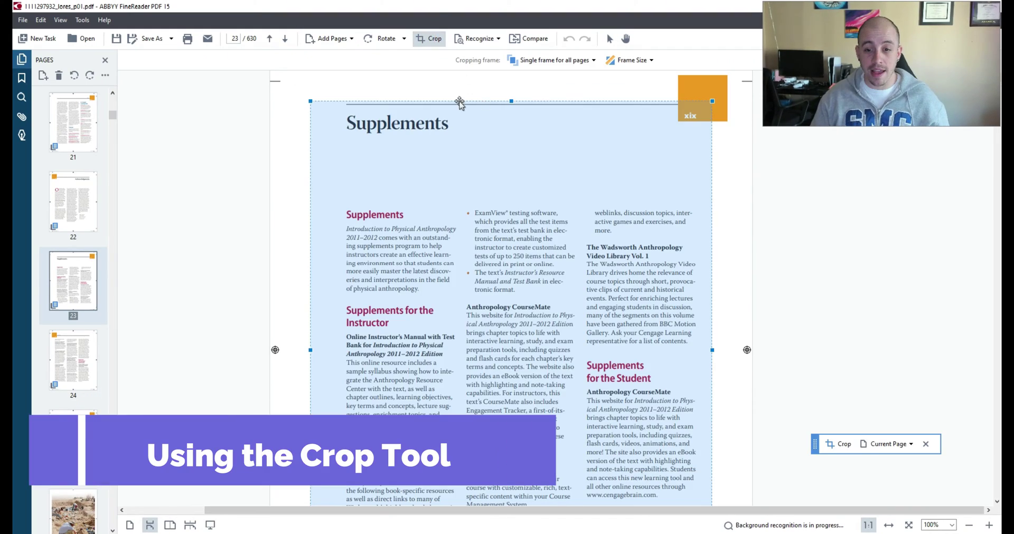
pyautogui.scroll(-10, 656, 215)
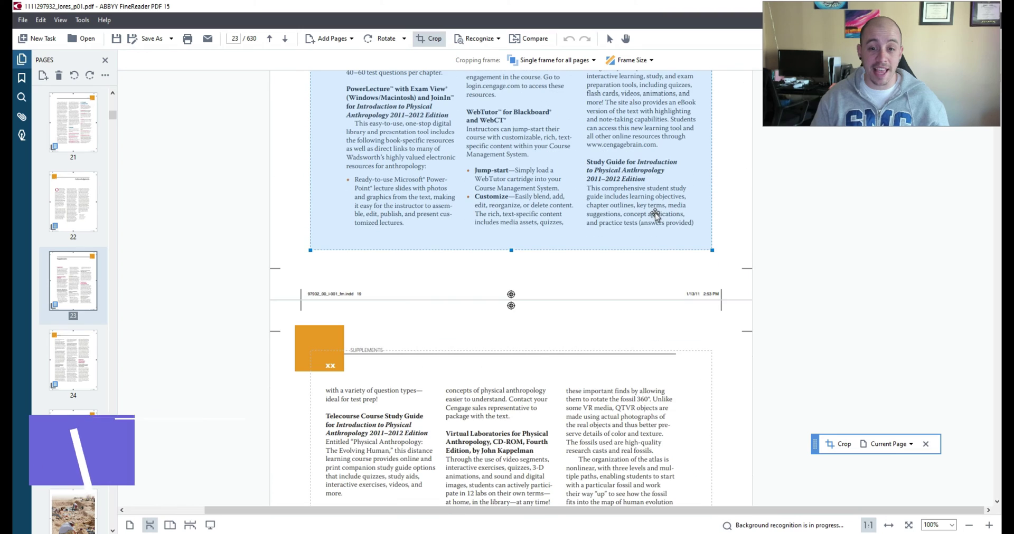
pyautogui.scroll(10, 654, 222)
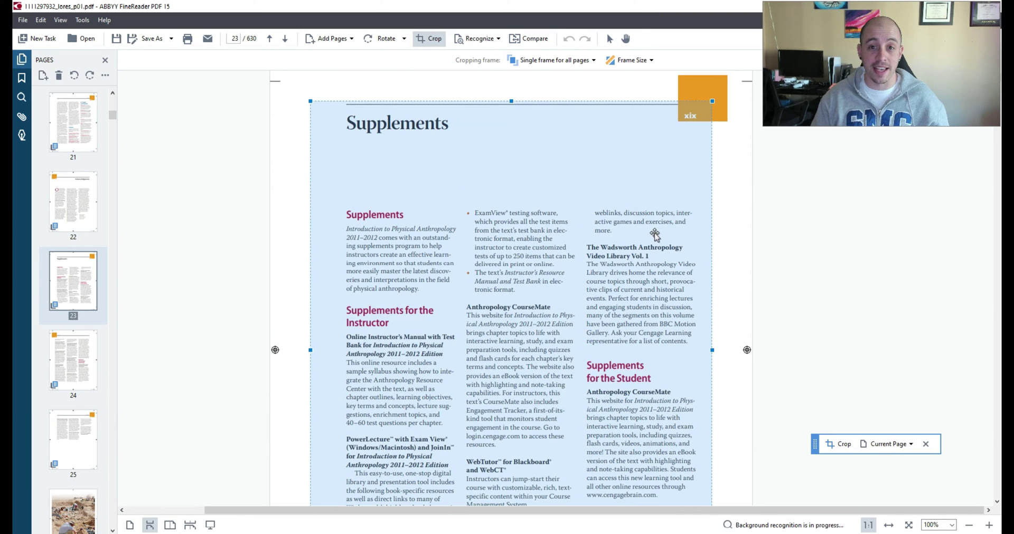
pyautogui.scroll(2, 632, 248)
pyautogui.scroll(-4, 631, 248)
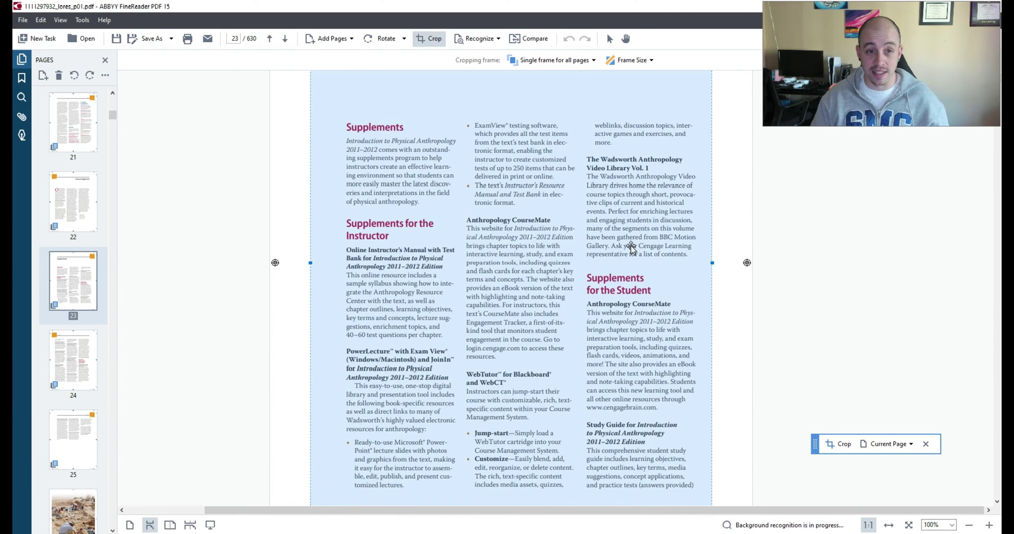
pyautogui.scroll(2, 861, 428)
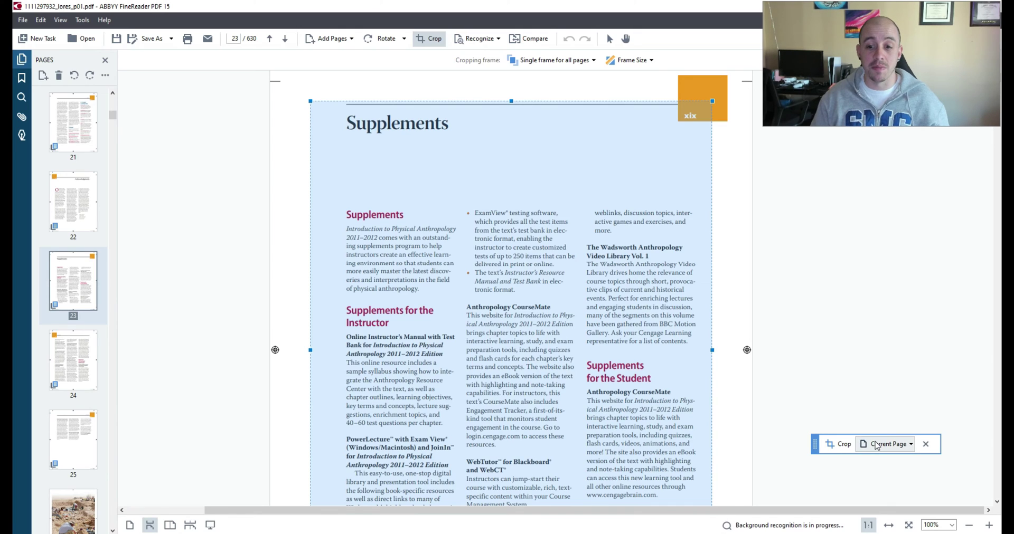
pyautogui.moveTo(814, 443); pyautogui.dragTo(732, 281)
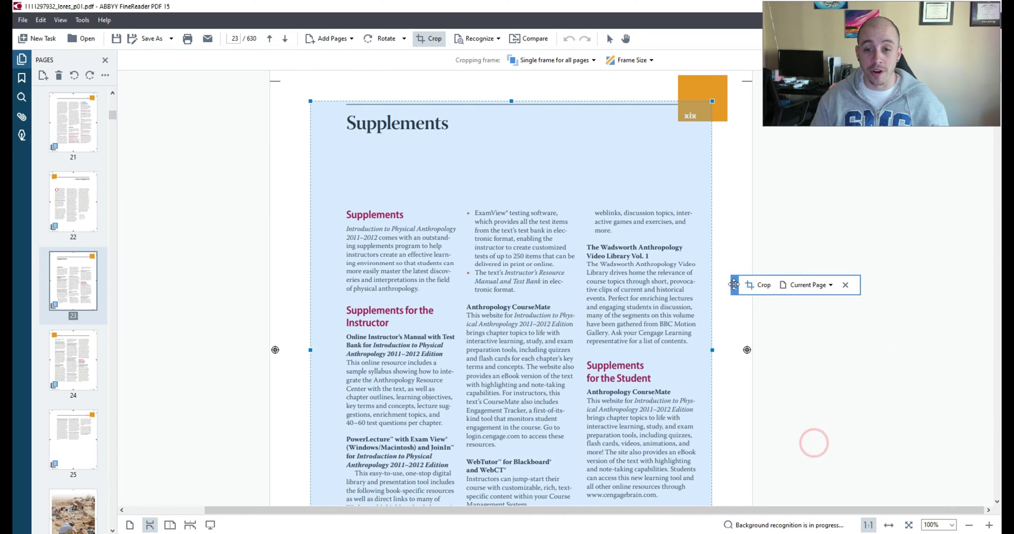
pyautogui.click(831, 285)
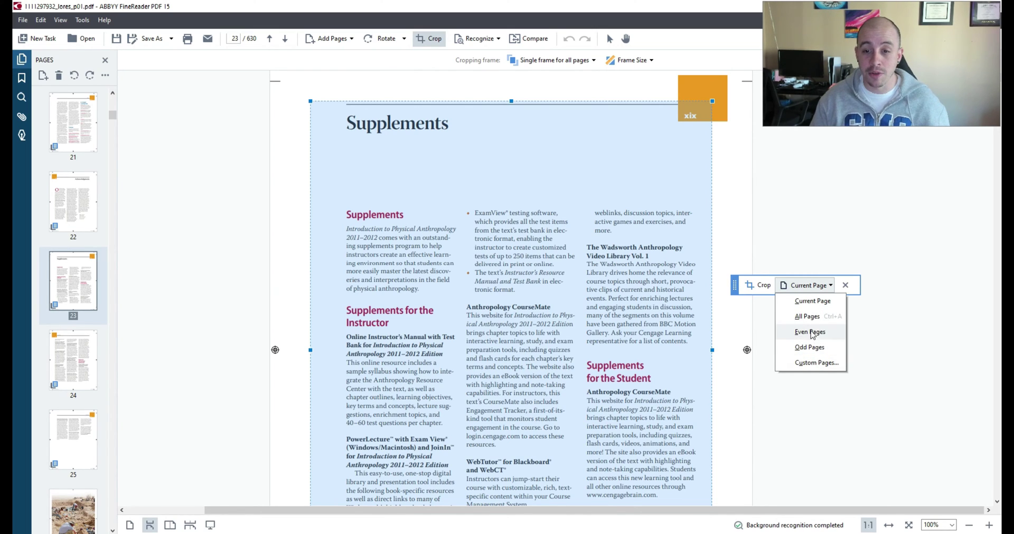
pyautogui.click(806, 316)
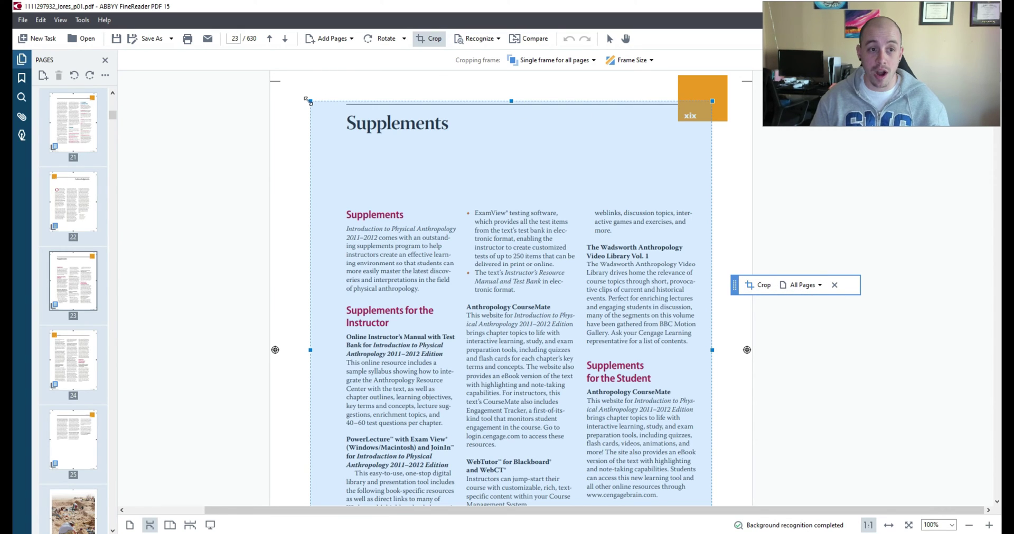
pyautogui.moveTo(306, 99)
pyautogui.mouseDown()
pyautogui.moveTo(299, 94)
pyautogui.moveTo(307, 96)
pyautogui.mouseUp()
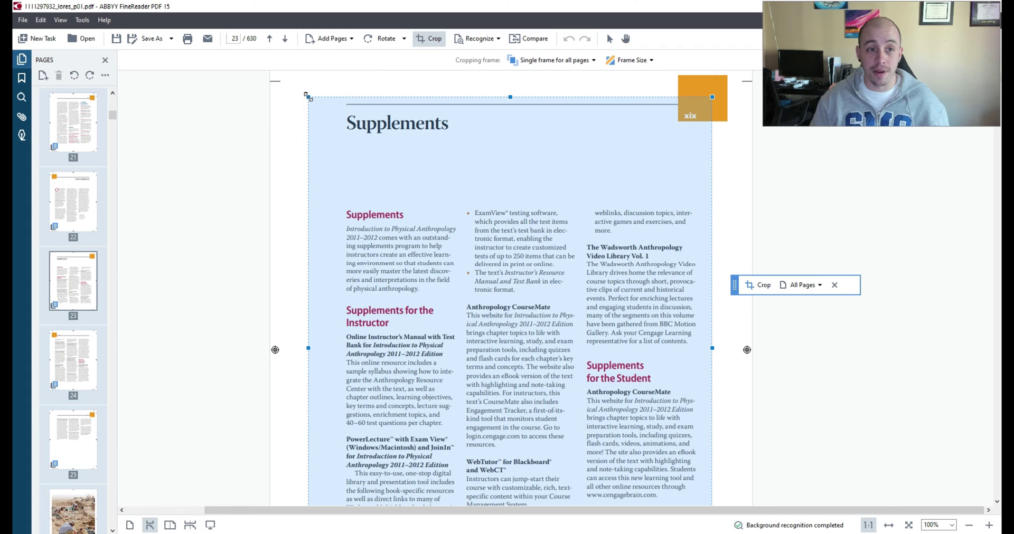
pyautogui.click(760, 286)
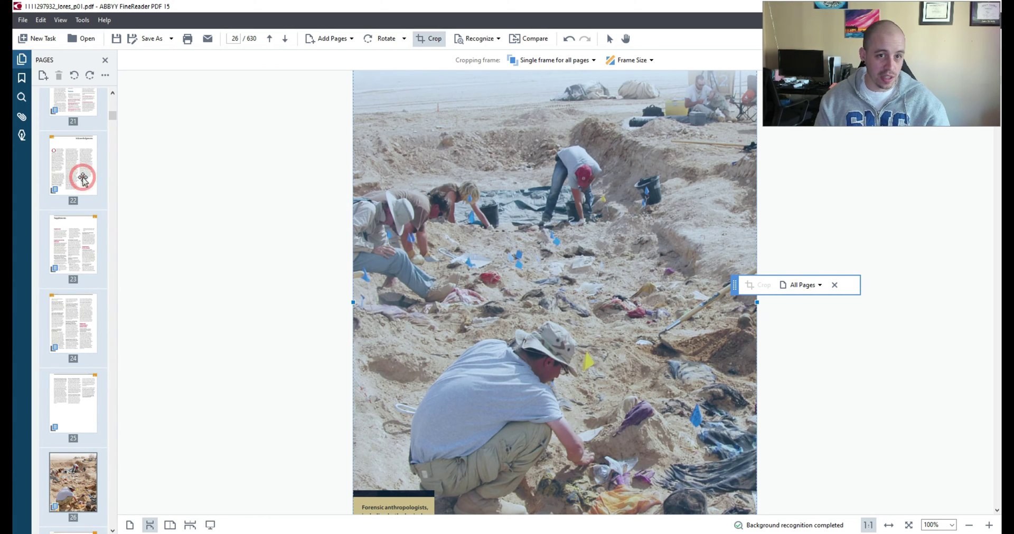
# Go to page 22, check its cropped margins against the following page, and leave the Crop tool.
pyautogui.click(65, 199)
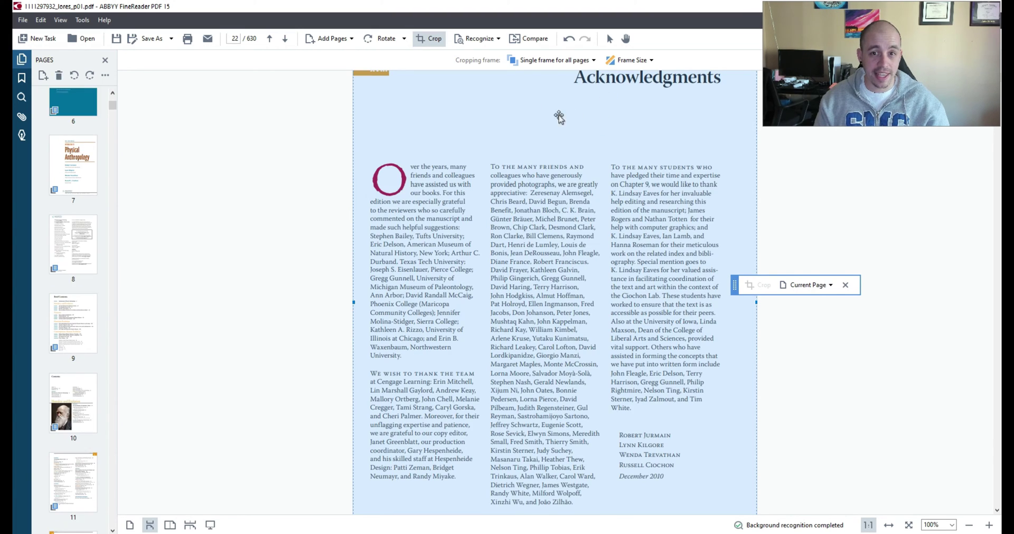
pyautogui.scroll(-5, 590, 270)
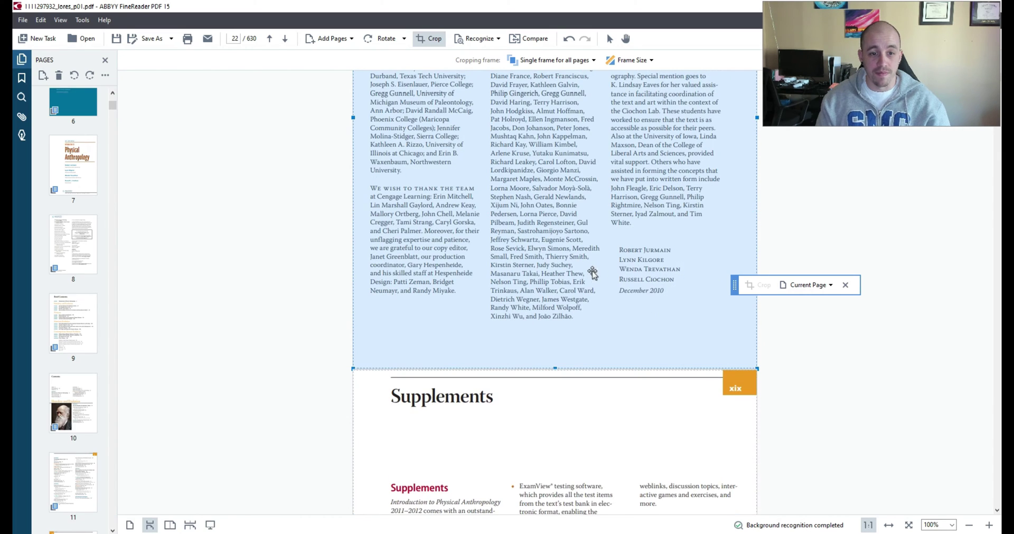
pyautogui.scroll(3, 592, 214)
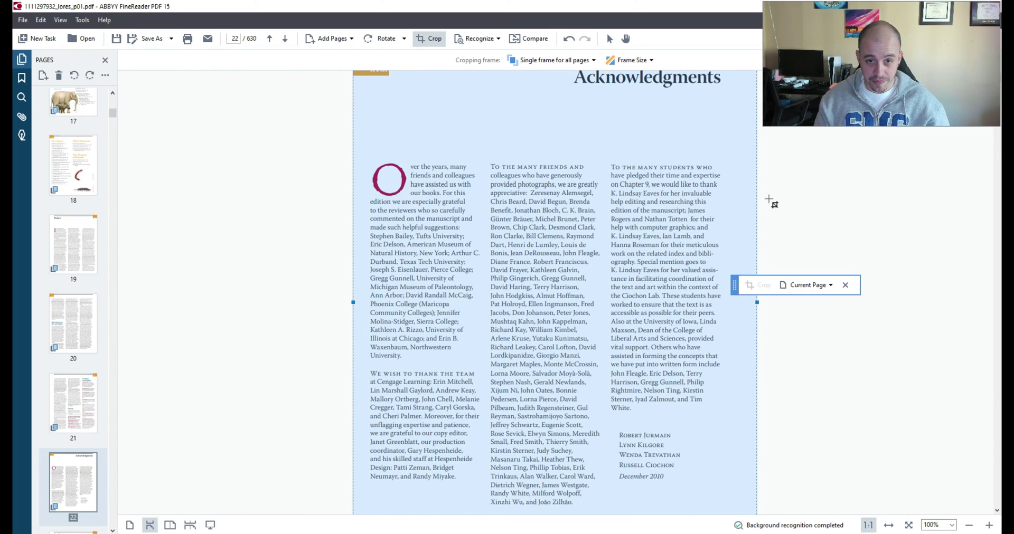
pyautogui.click(427, 40)
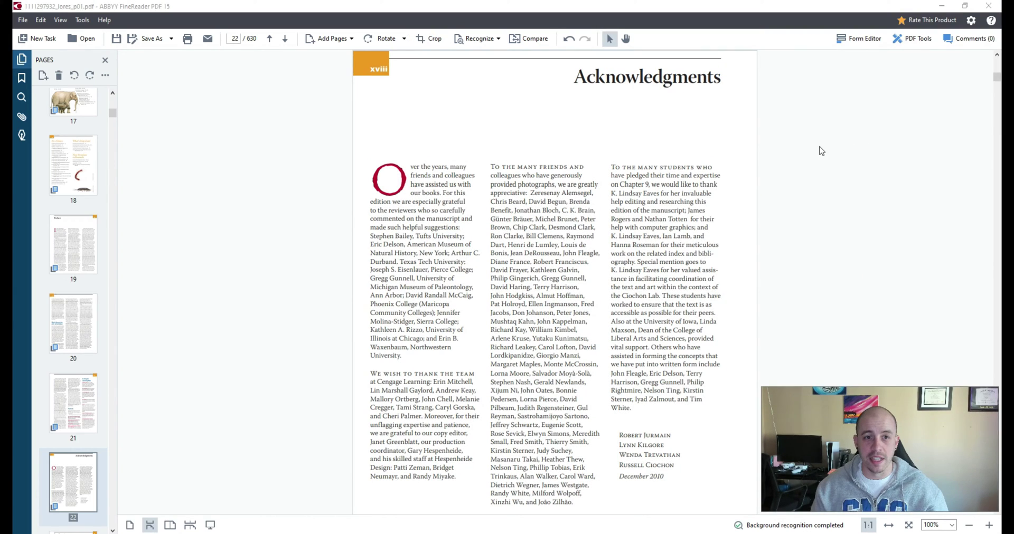
# Look at the form field tools and return to the PDF tools for editing and annotating.
pyautogui.click(915, 39)
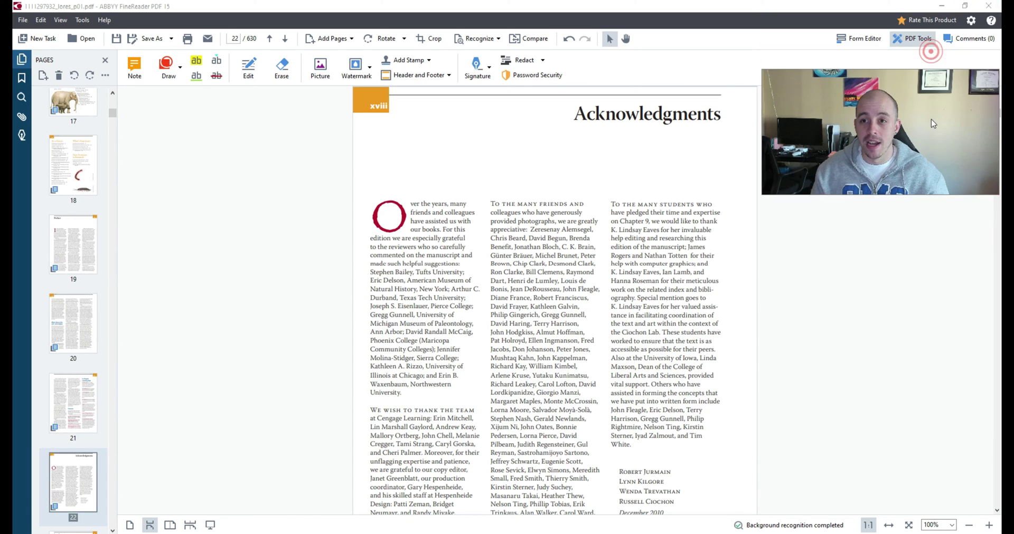
pyautogui.click(872, 41)
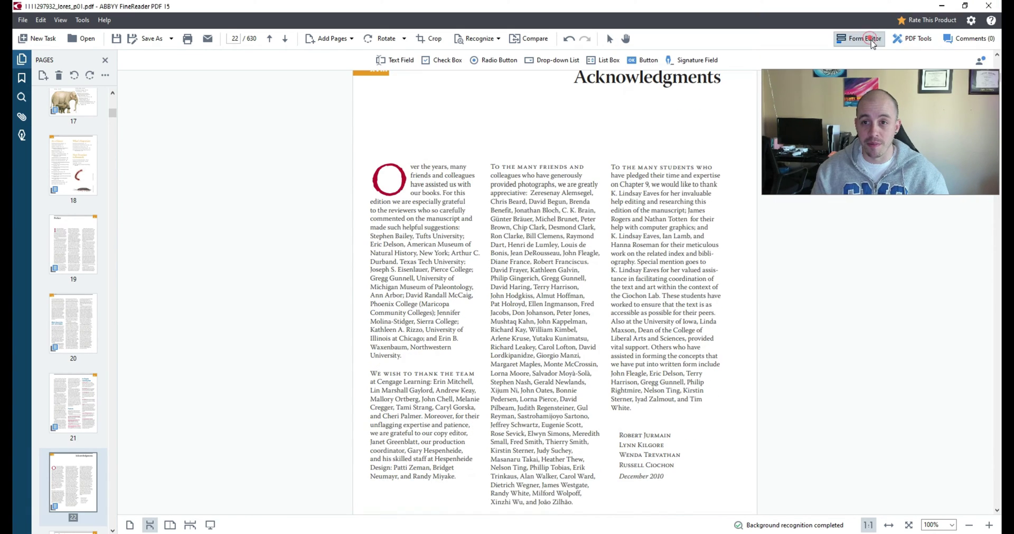
pyautogui.click(911, 39)
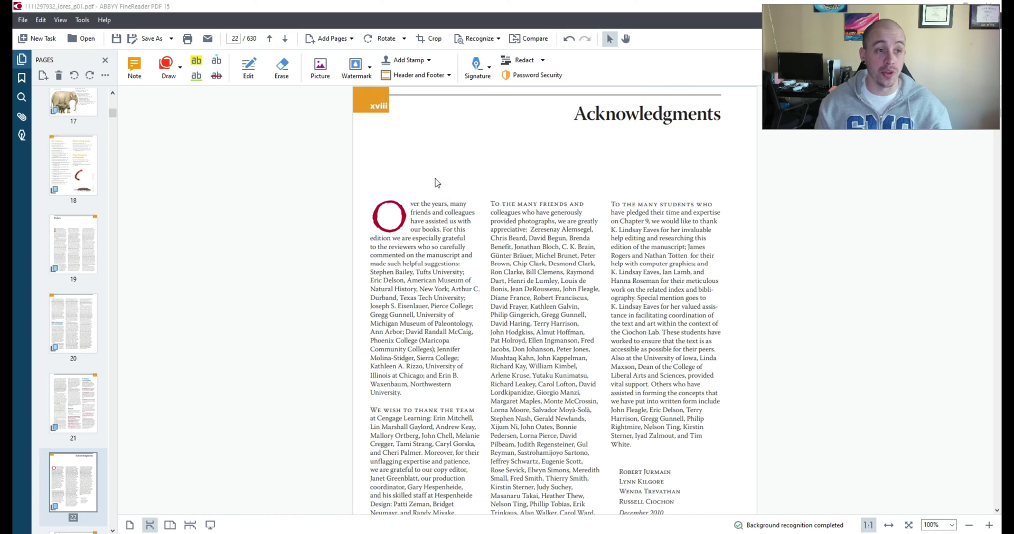
# Add a "Hello world!" text box above the first column of page 22 and replace "us" with "TESTING" in that column's opening sentence.
pyautogui.click(250, 66)
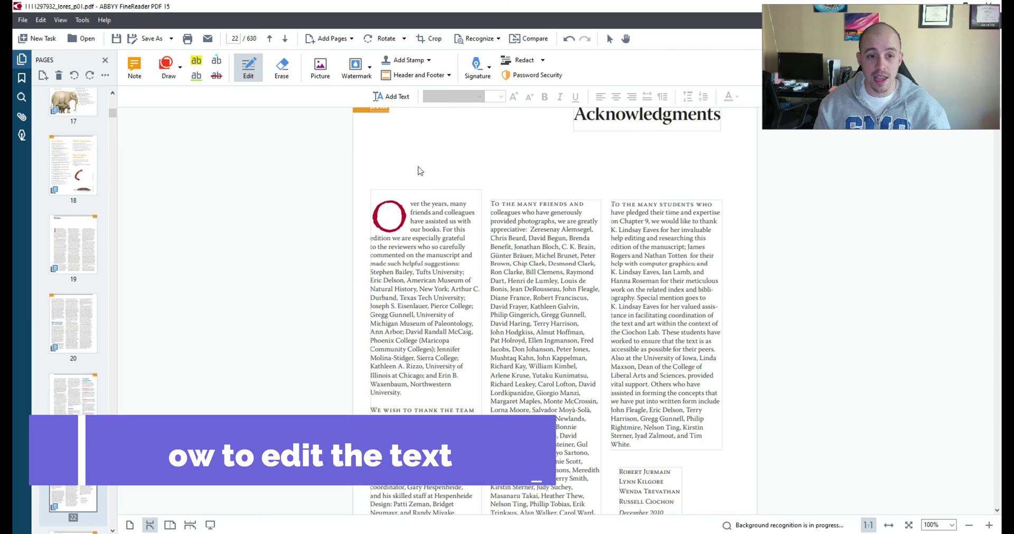
pyautogui.click(390, 96)
pyautogui.moveTo(505, 171); pyautogui.dragTo(385, 124)
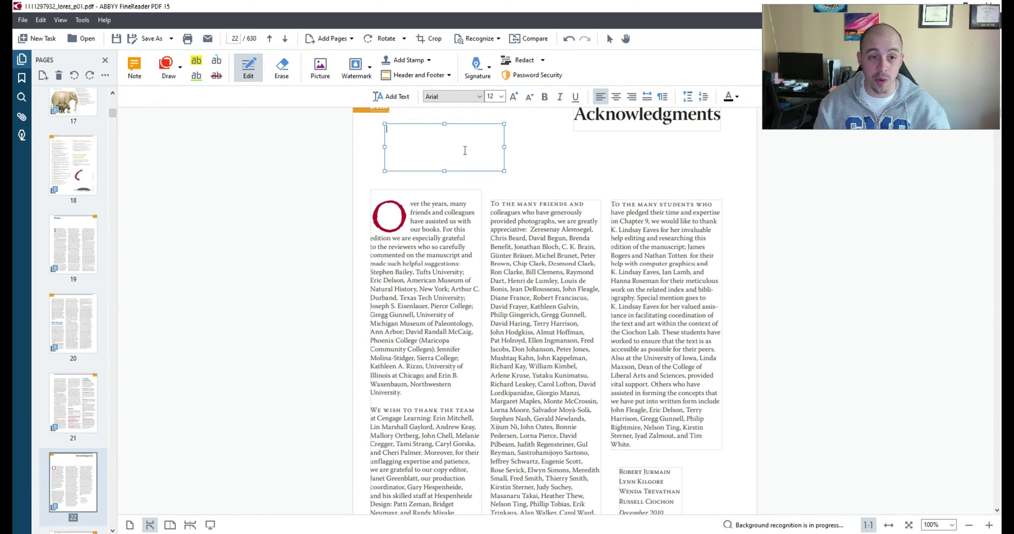
pyautogui.write('Hello world!')
pyautogui.click(457, 221)
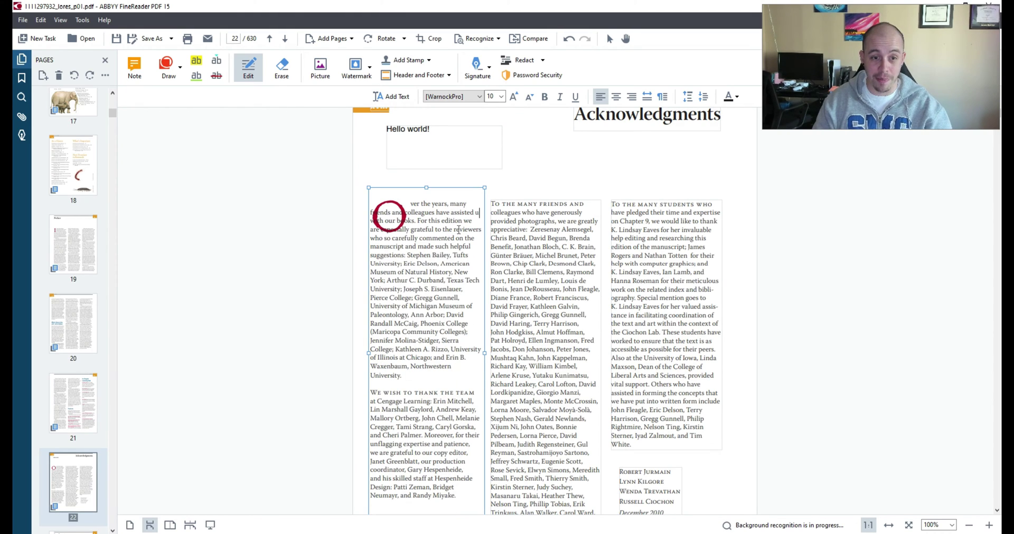
pyautogui.write('TESTING')
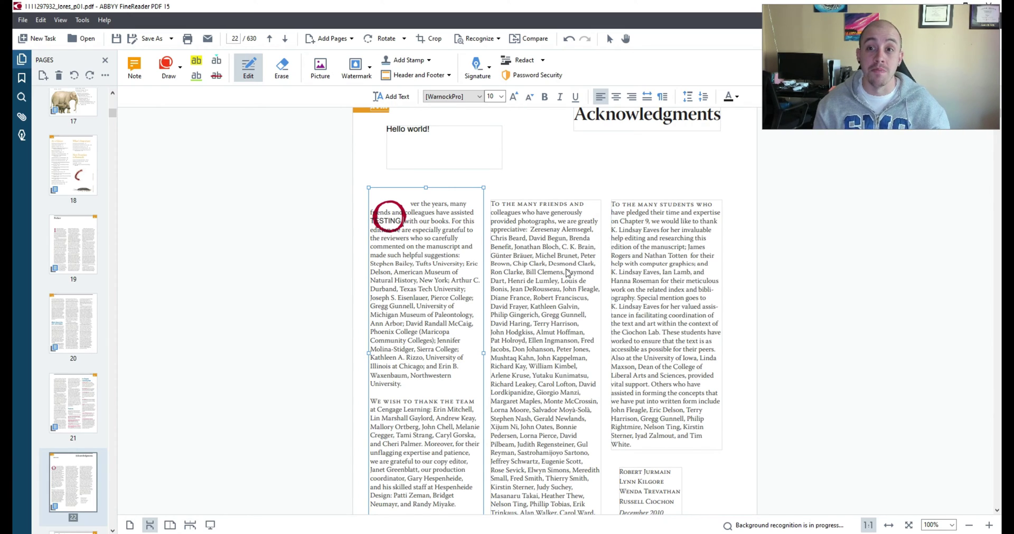
# Highlight about thirteen lines in the upper part of the second column in yellow and place an empty orange note above that column.
pyautogui.click(196, 62)
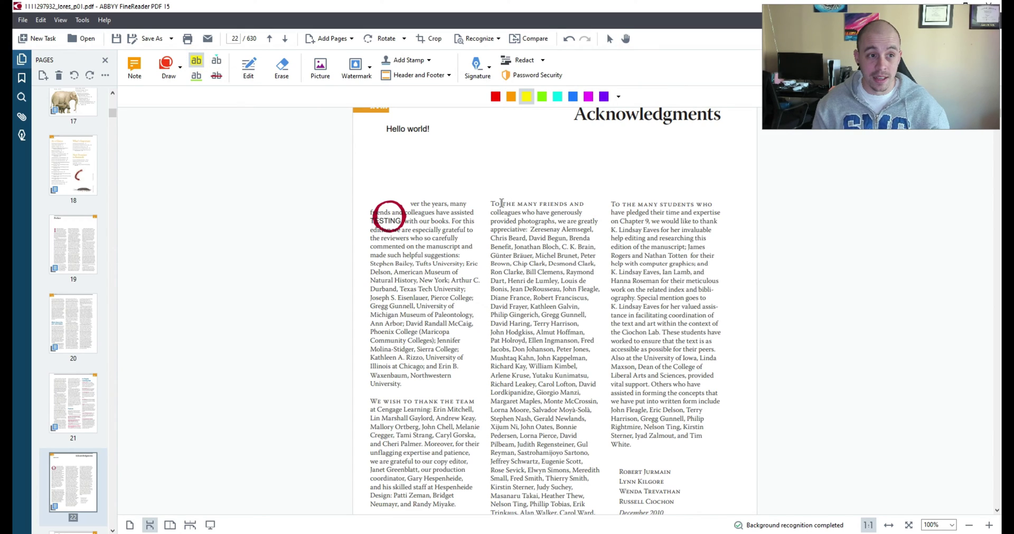
pyautogui.click(526, 96)
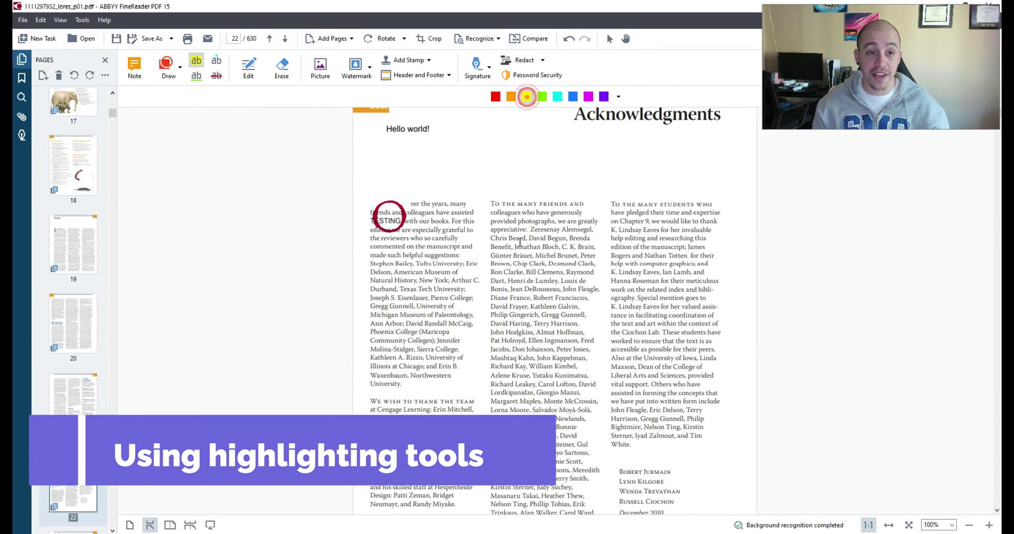
pyautogui.moveTo(499, 212); pyautogui.dragTo(574, 315)
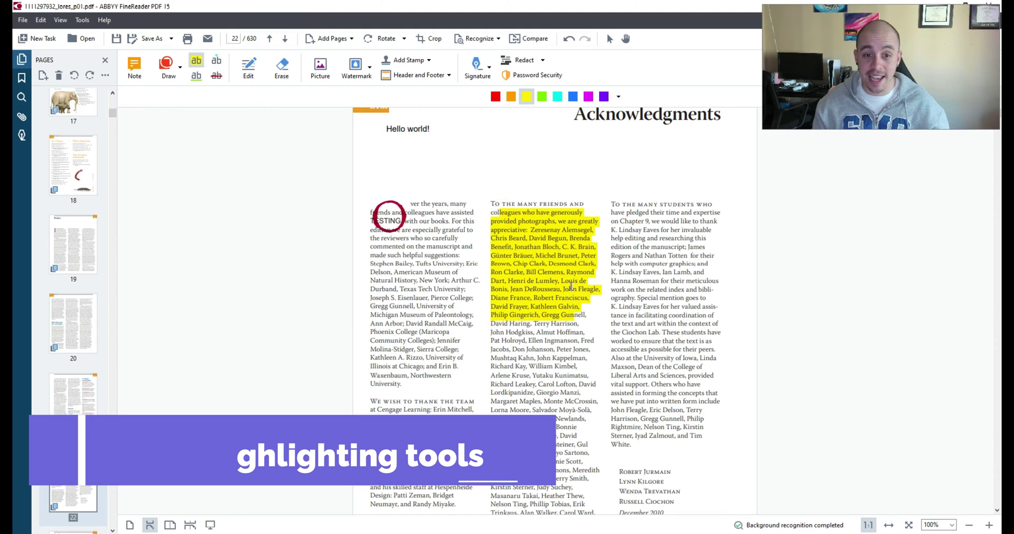
pyautogui.click(135, 67)
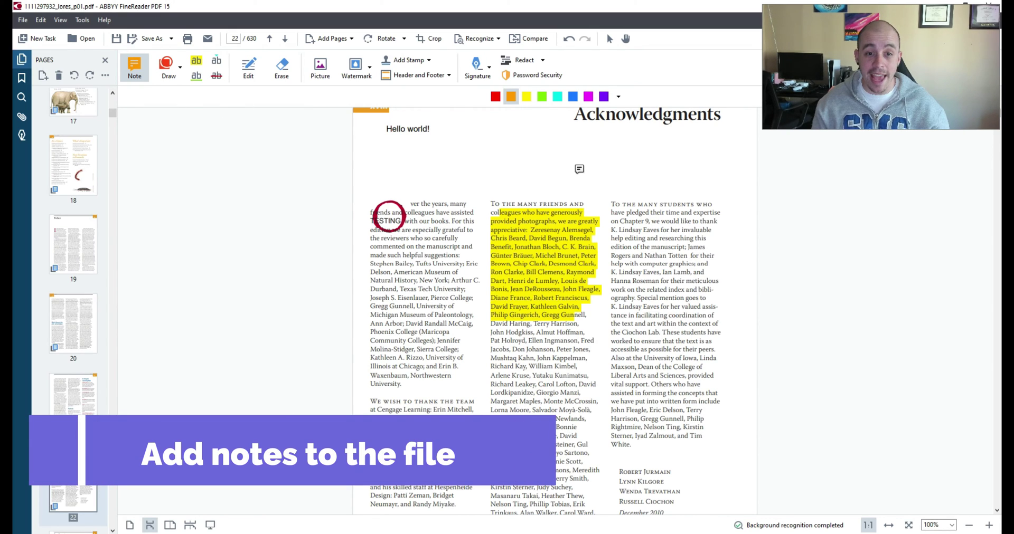
pyautogui.click(580, 169)
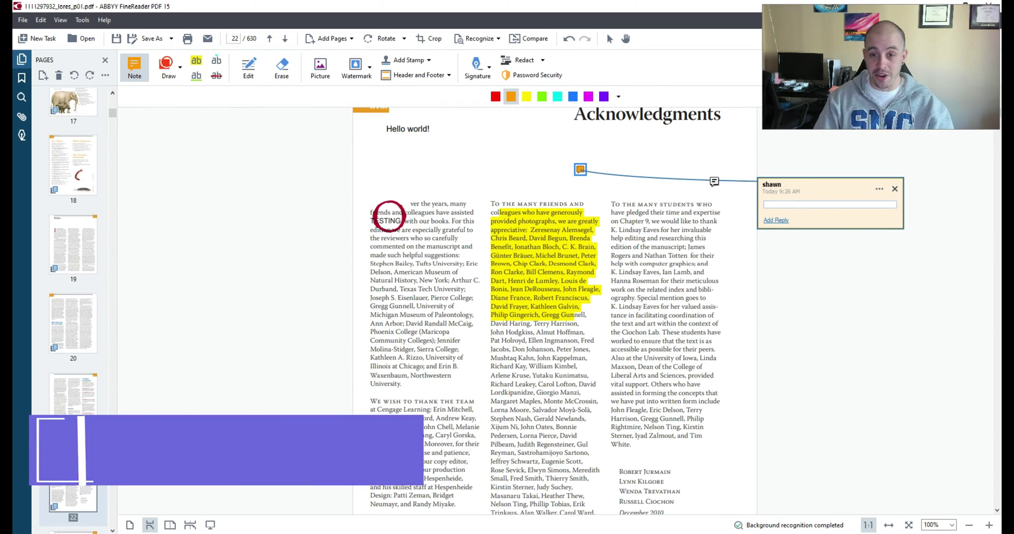
# Draw a red oval around the middle lines of the first column's opening paragraph.
pyautogui.click(180, 68)
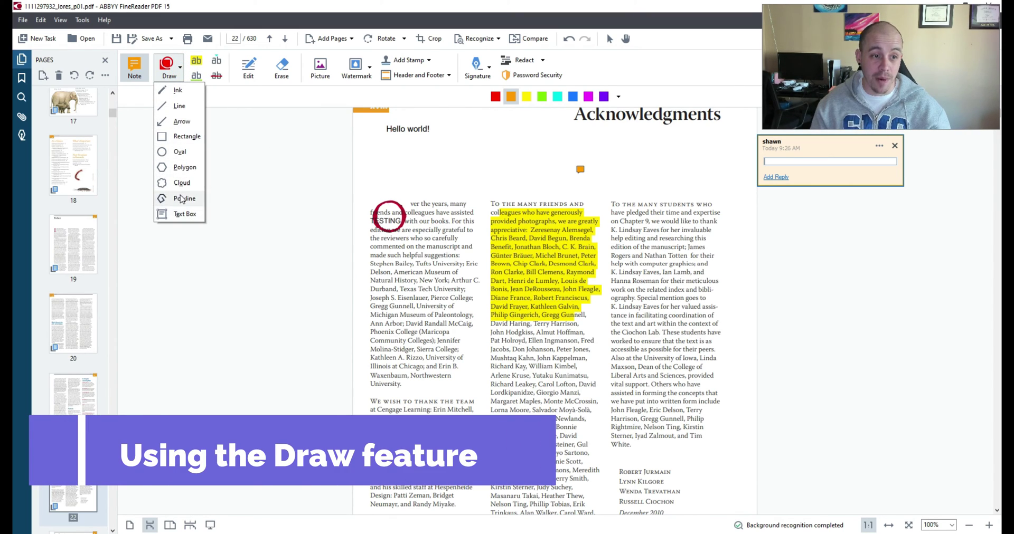
pyautogui.click(180, 152)
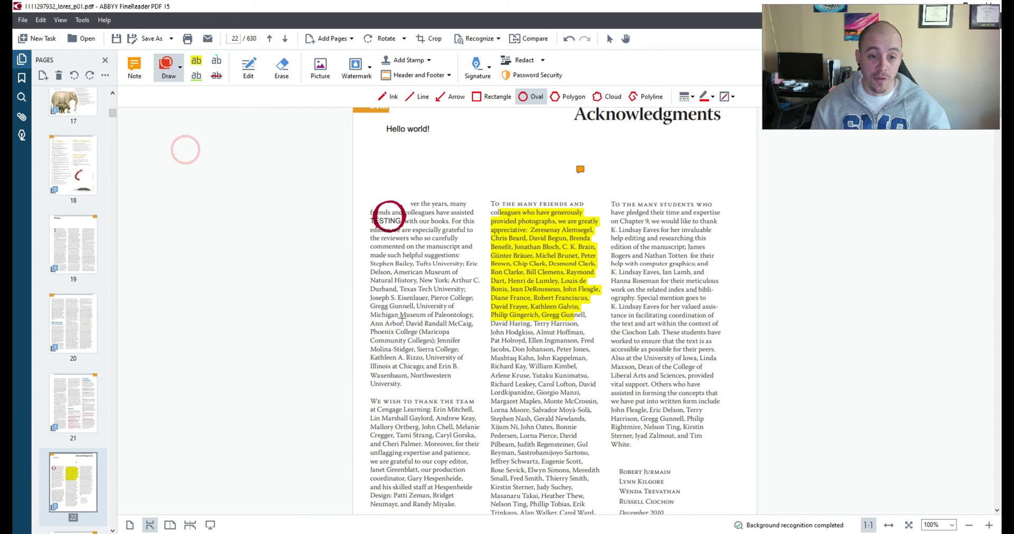
pyautogui.moveTo(398, 294)
pyautogui.mouseDown()
pyautogui.moveTo(543, 434)
pyautogui.moveTo(458, 345)
pyautogui.mouseUp()
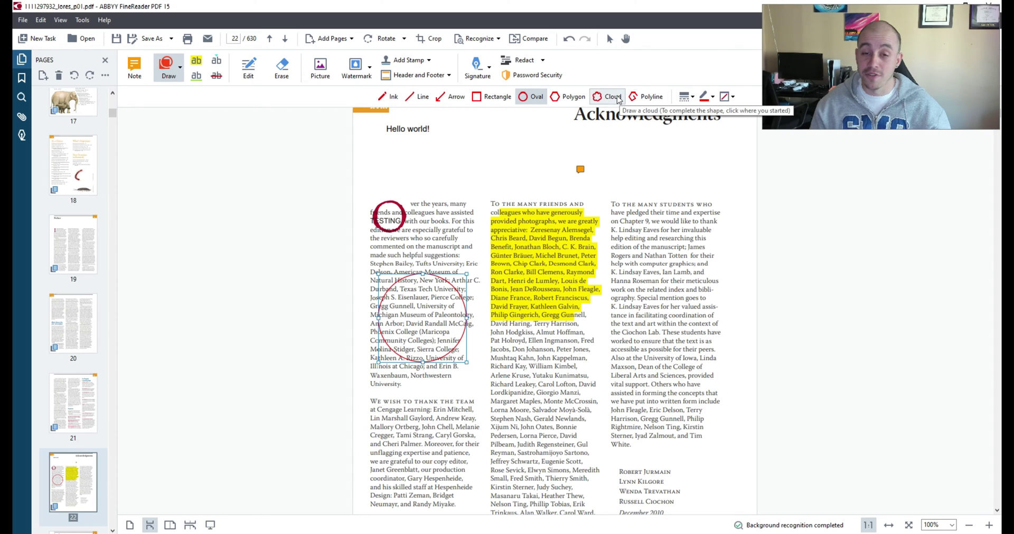
pyautogui.click(482, 70)
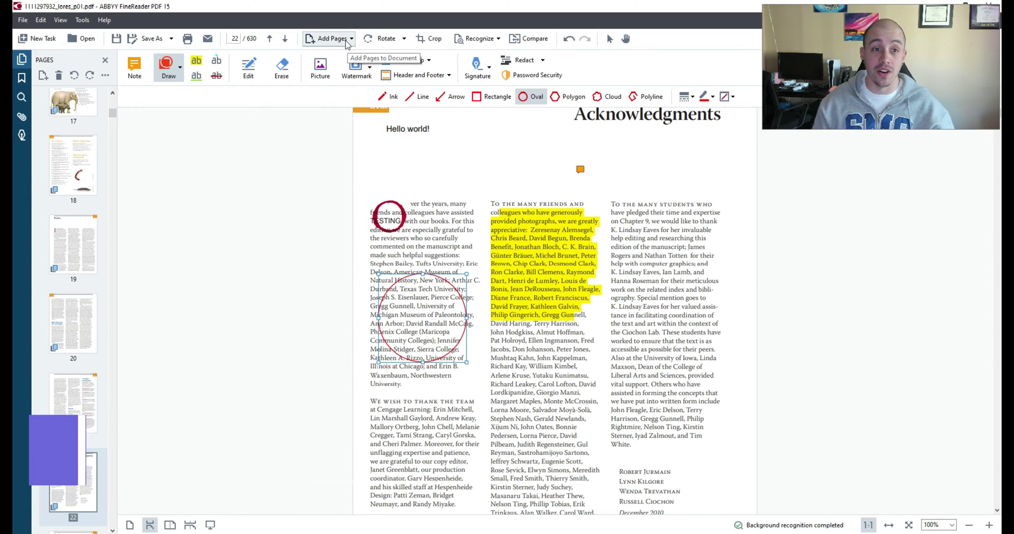
pyautogui.click(346, 40)
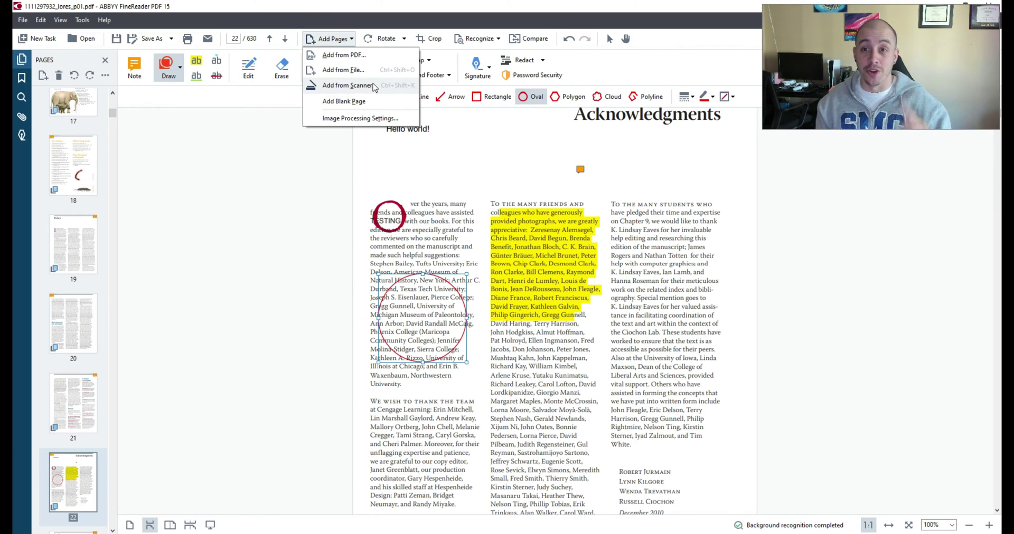
pyautogui.click(449, 75)
pyautogui.click(482, 108)
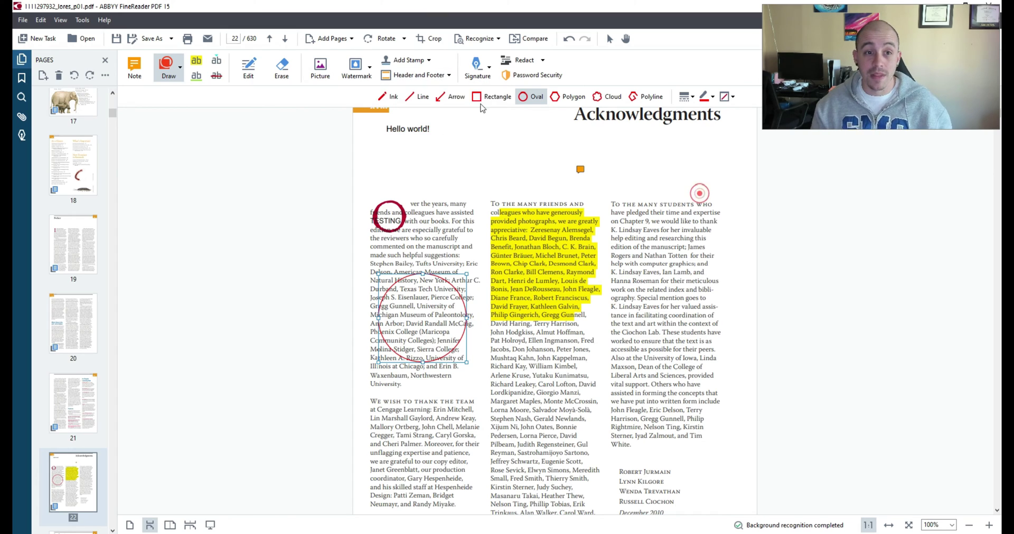
# Add a header reading "IM A HEADER" followed by a Bates number in the upper-right corner of all odd and even pages.
pyautogui.click(447, 76)
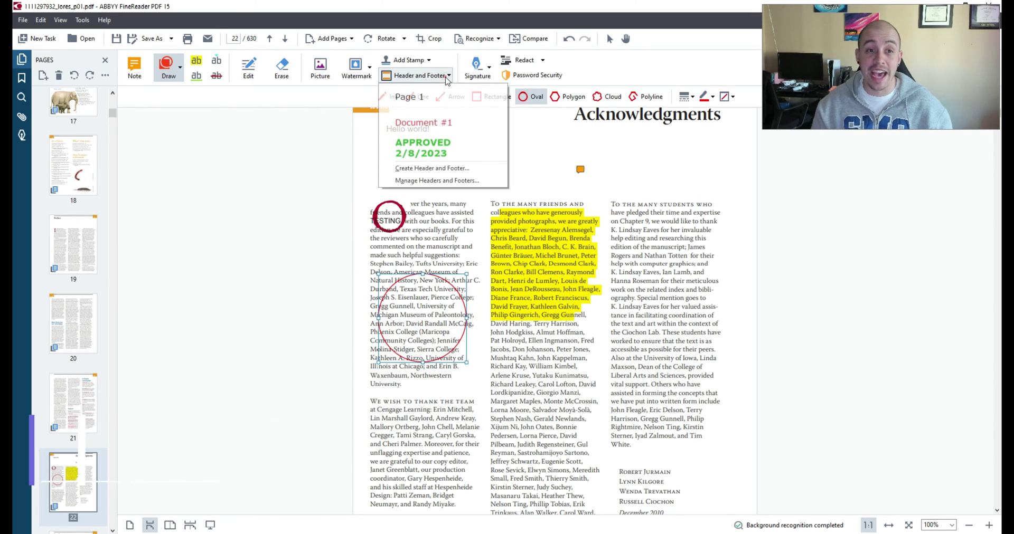
pyautogui.click(437, 100)
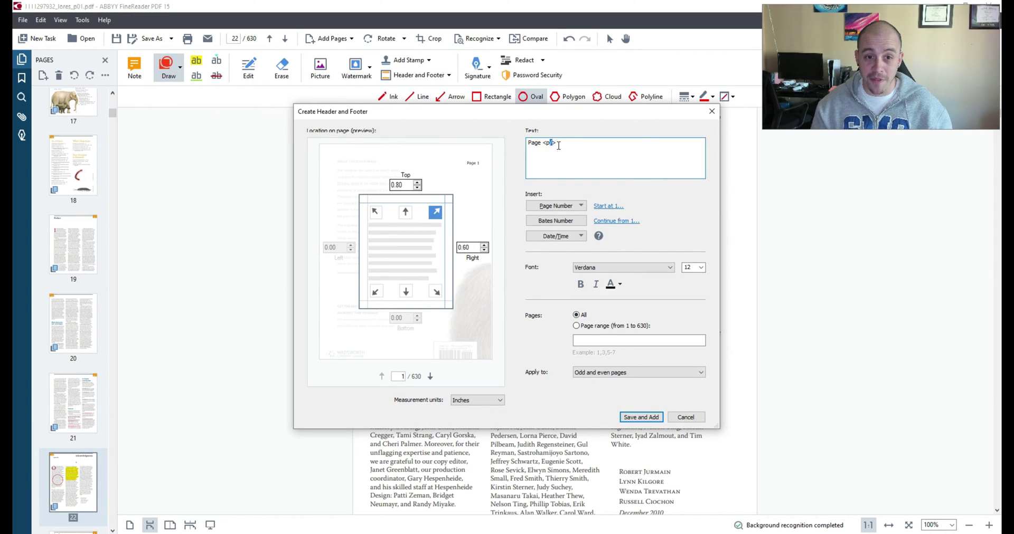
pyautogui.write('IM A HE')
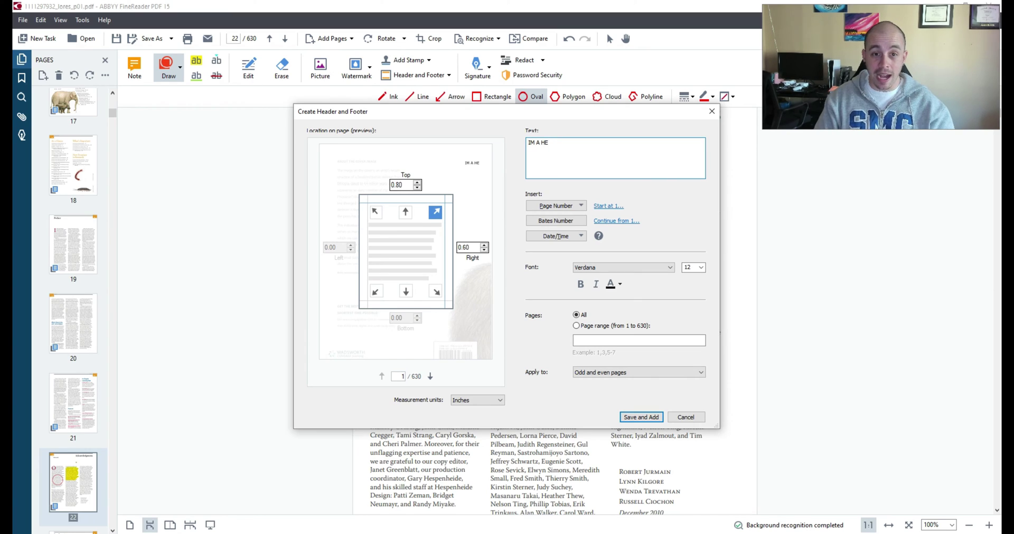
pyautogui.write('ADER')
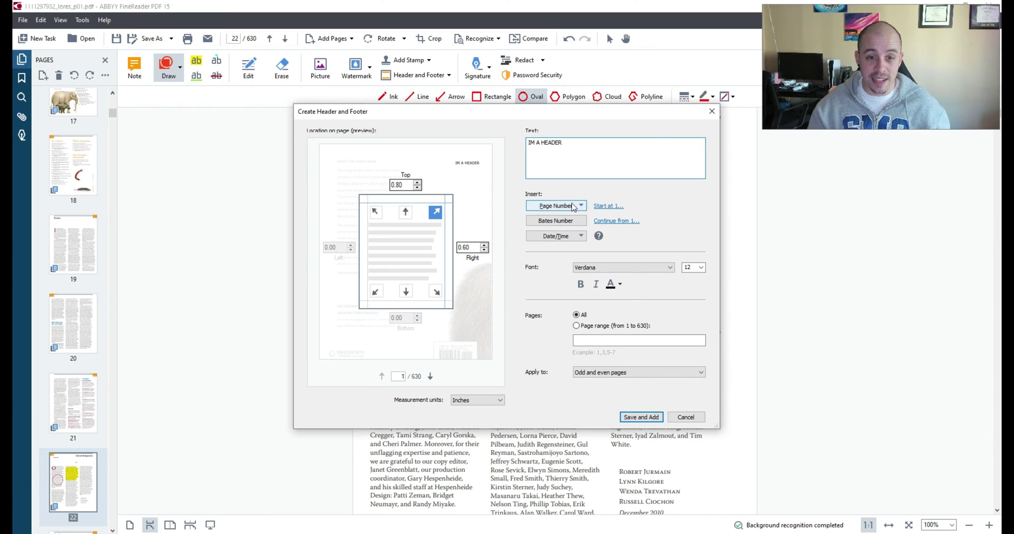
pyautogui.click(573, 206)
pyautogui.click(532, 218)
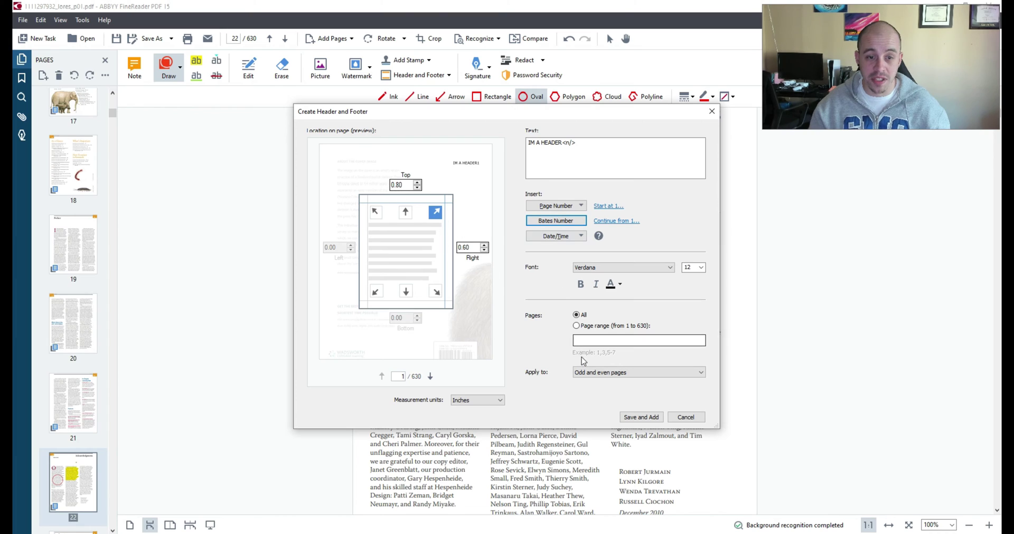
pyautogui.click(637, 414)
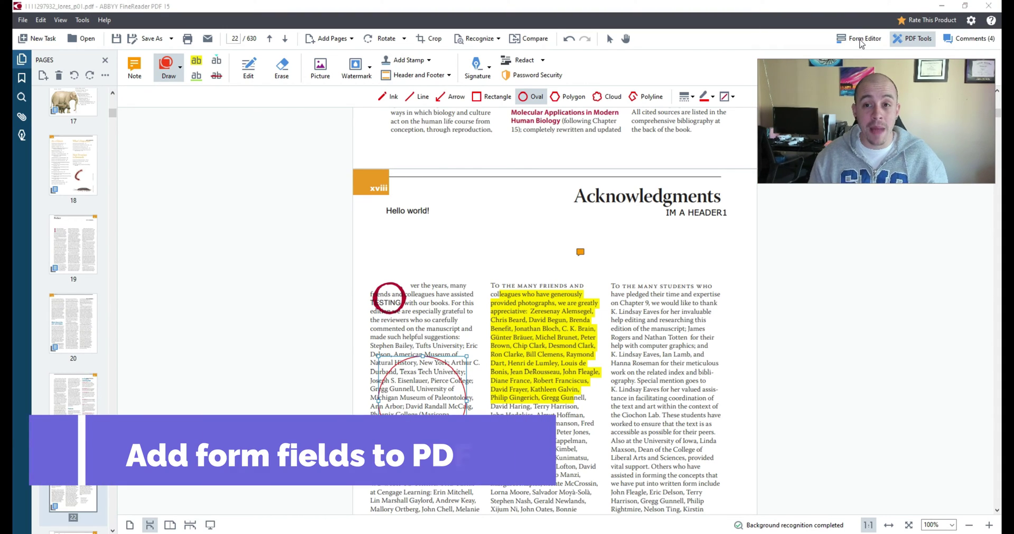
# Place a digital signature field above the second column of page 22, around the orange note.
pyautogui.click(859, 41)
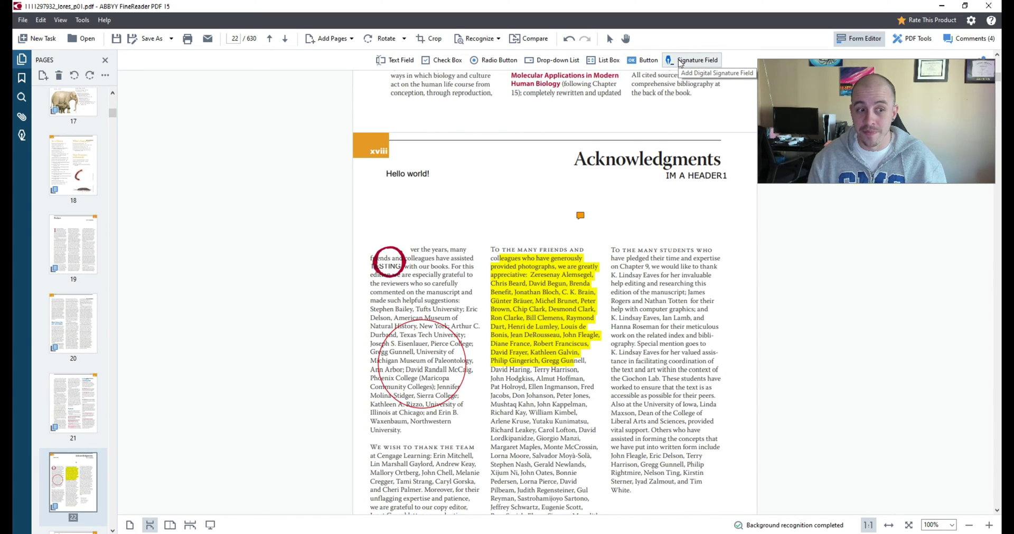
pyautogui.click(679, 61)
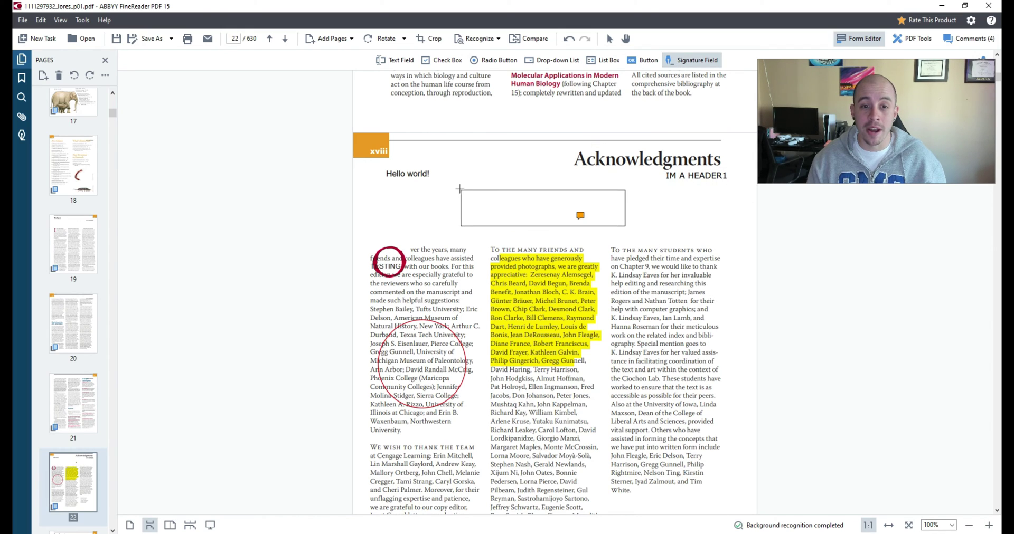
pyautogui.click(456, 186)
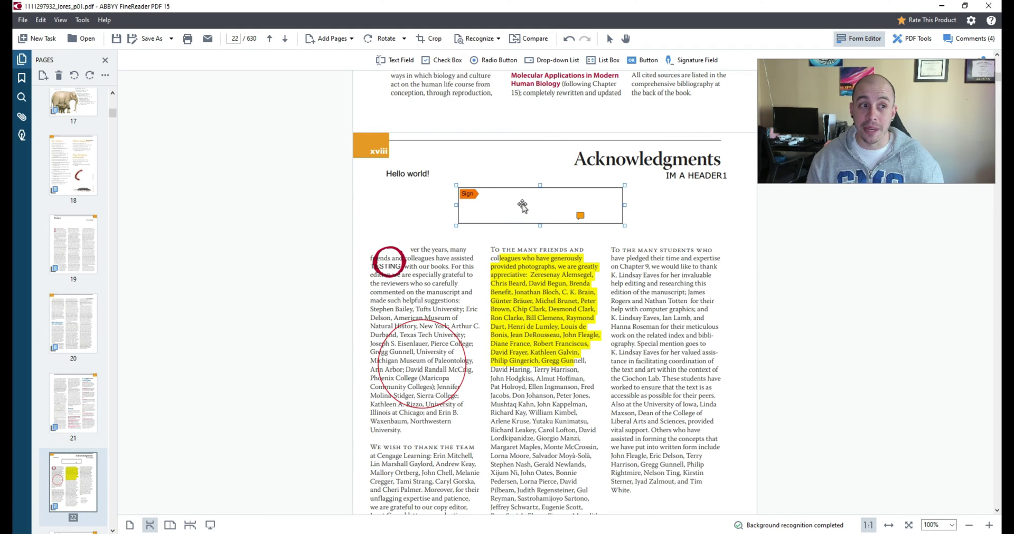
# Run text recognition on the whole document.
pyautogui.click(480, 39)
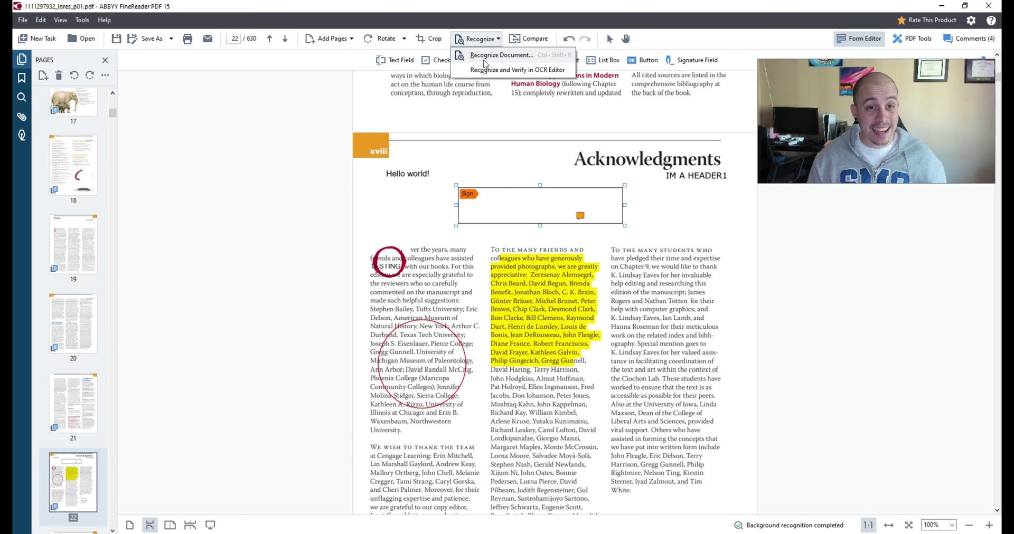
pyautogui.click(486, 41)
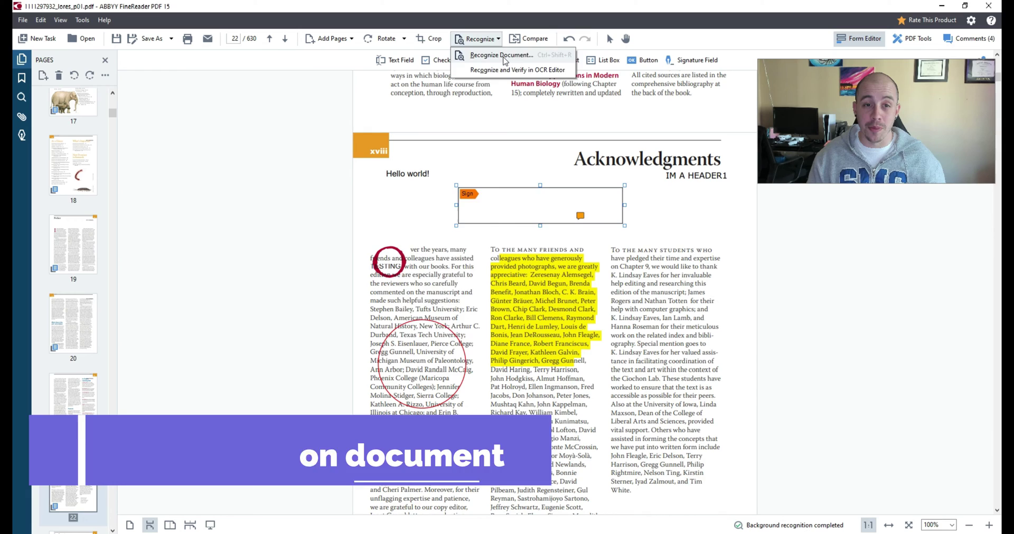
pyautogui.click(504, 60)
pyautogui.click(546, 330)
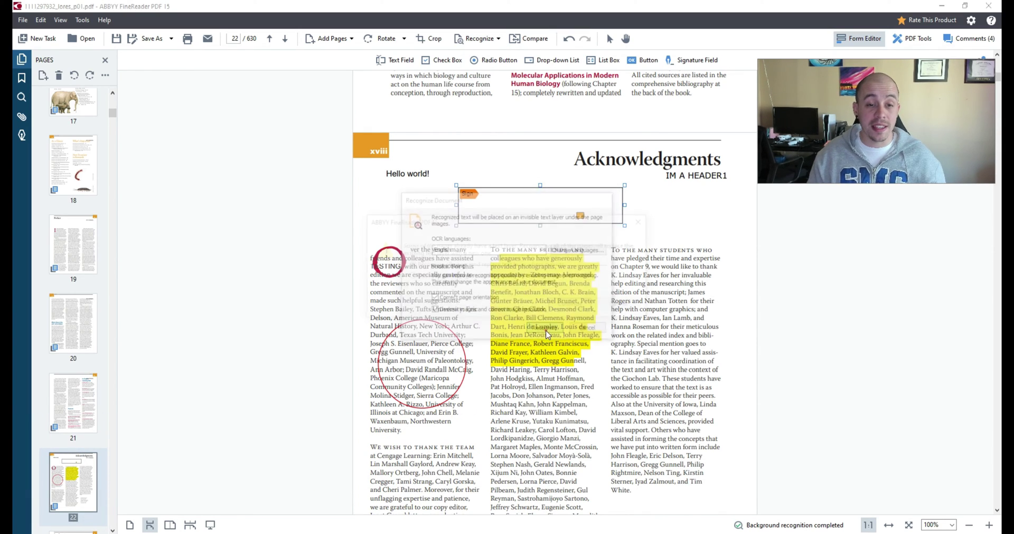
pyautogui.press('Return')
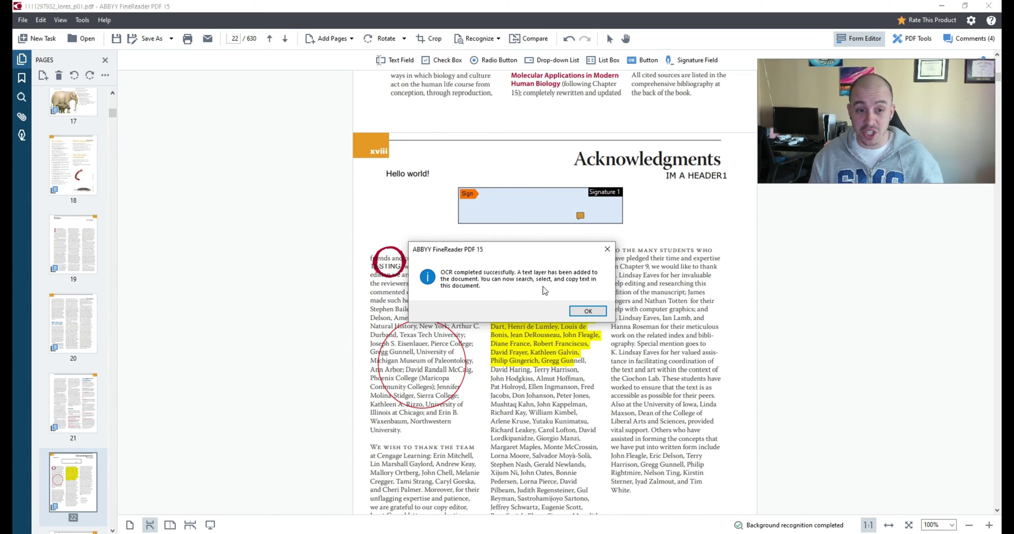
pyautogui.click(587, 311)
# Look through pages 20 to 22 to check the placement of the new header, and return to the PDF tools.
pyautogui.scroll(5, 728, 93)
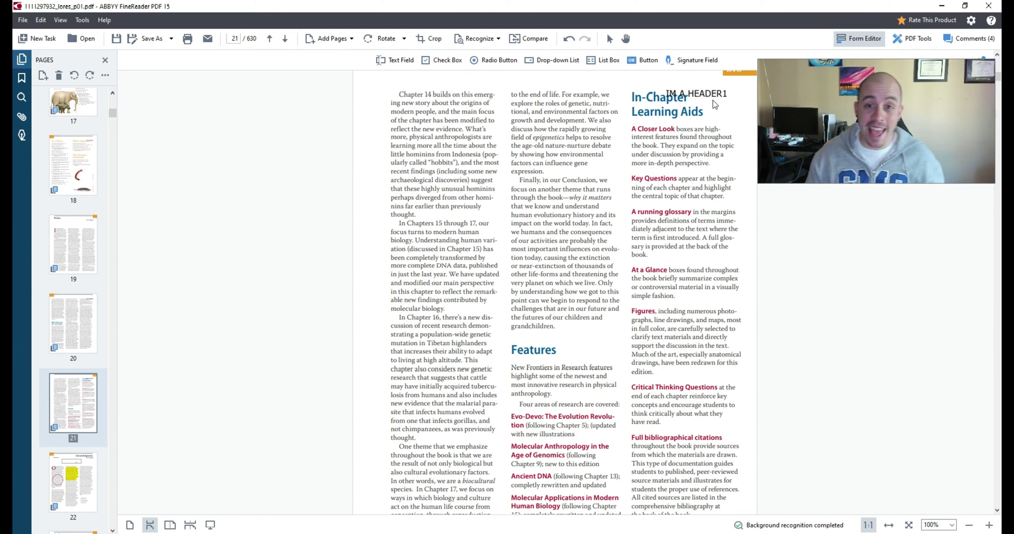
pyautogui.scroll(5, 707, 114)
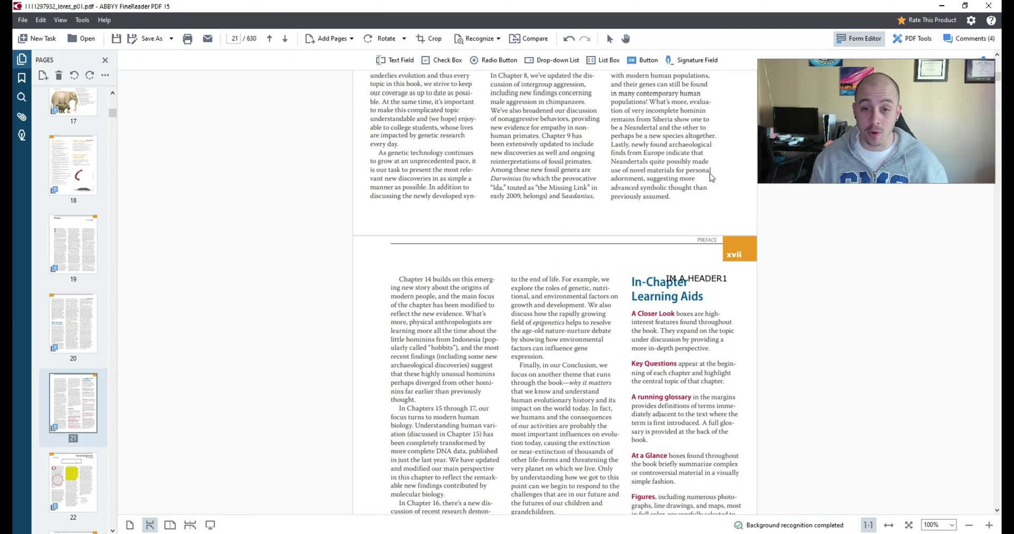
pyautogui.scroll(-2, 712, 176)
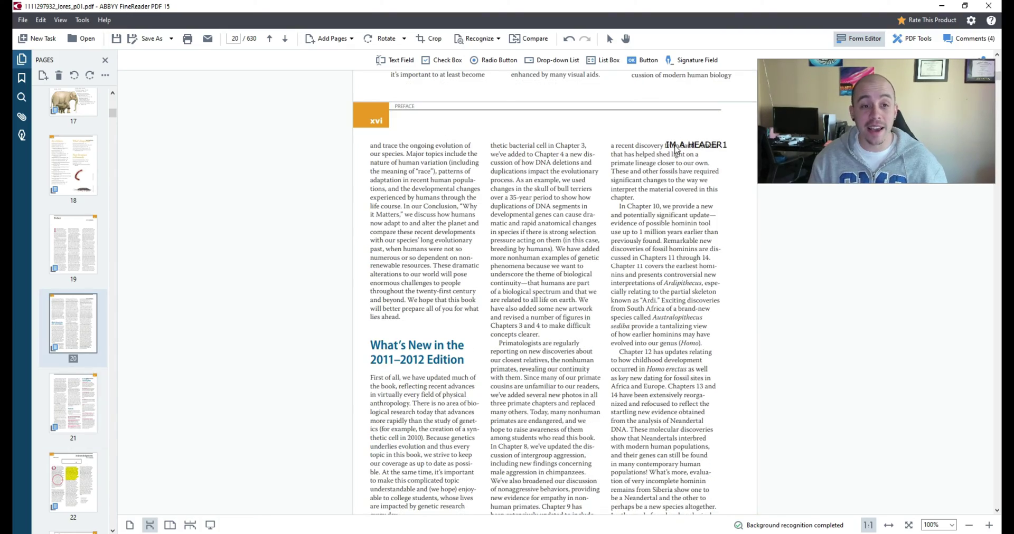
pyautogui.scroll(-20, 676, 150)
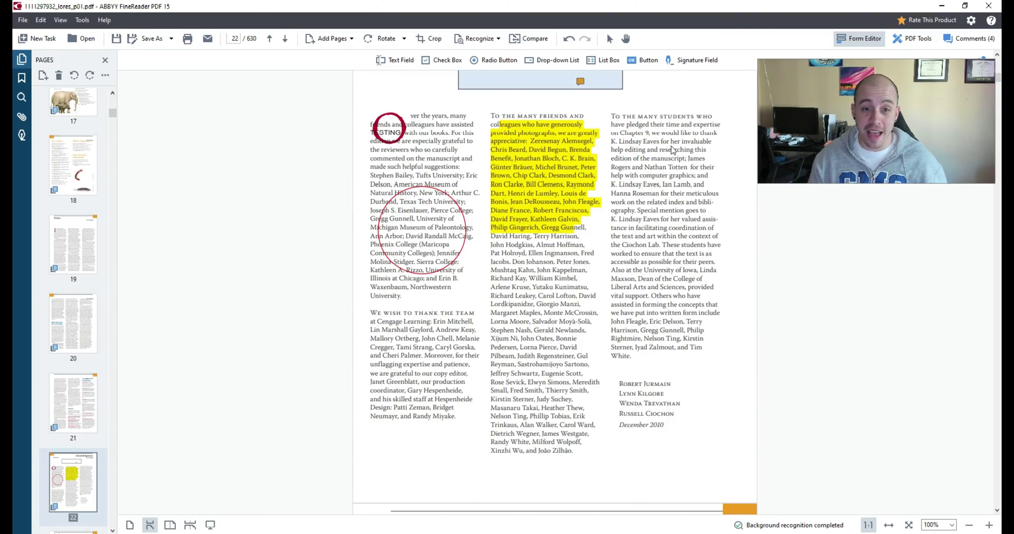
pyautogui.scroll(3, 674, 151)
pyautogui.scroll(-4, 674, 151)
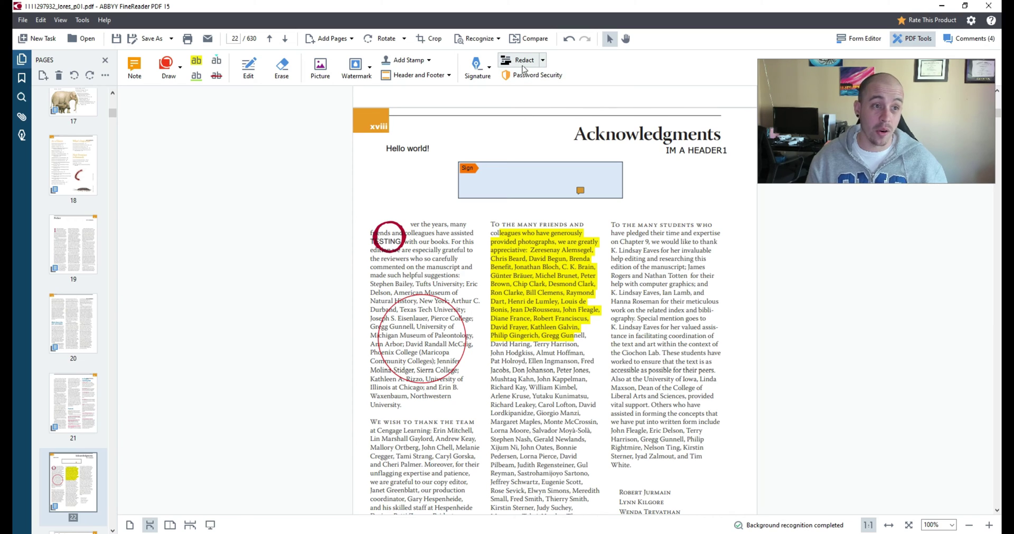
pyautogui.click(159, 39)
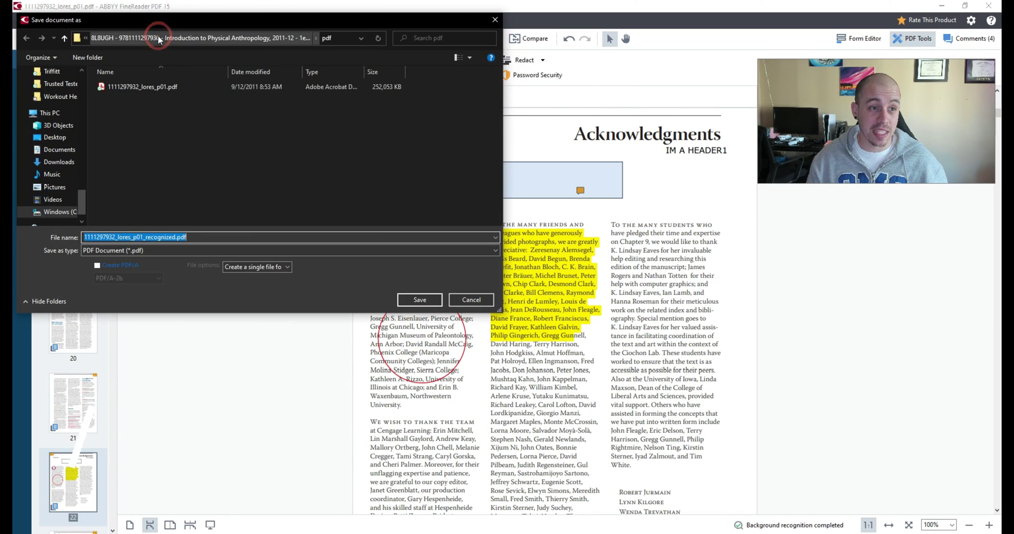
pyautogui.click(419, 300)
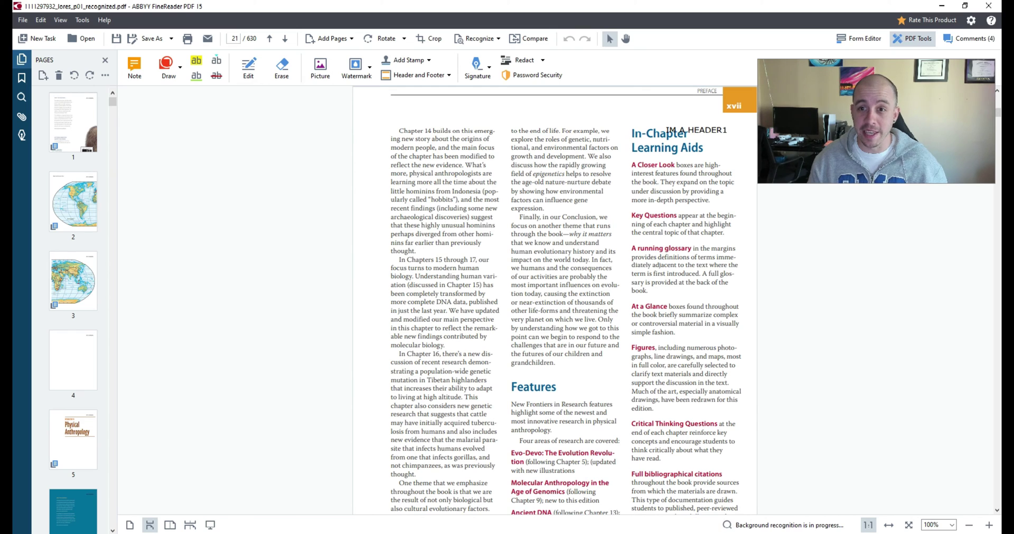
pyautogui.press('super+e')
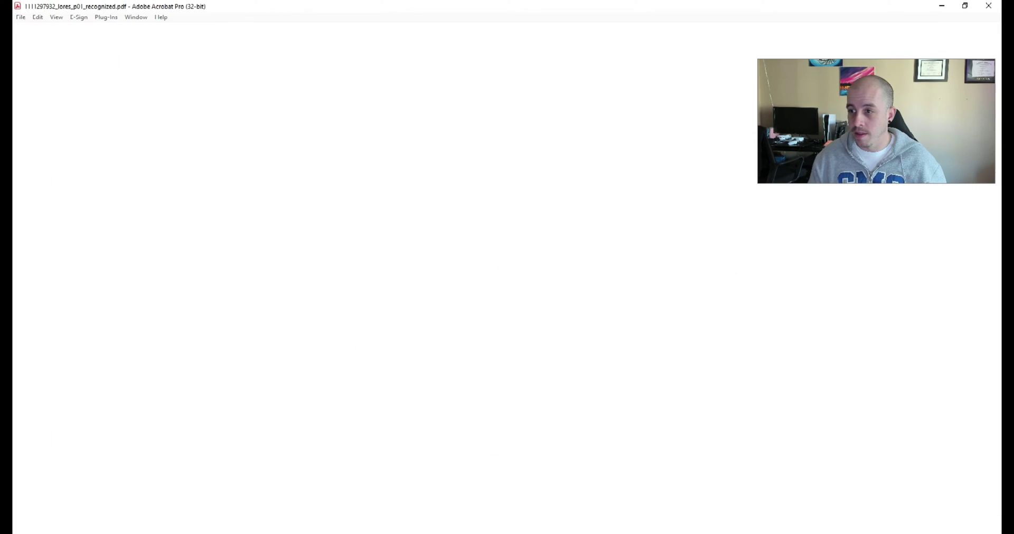
# Inspect the exported comments on page 22, going through the "Hello world" note, the highlighted text and the oval.
pyautogui.click(931, 298)
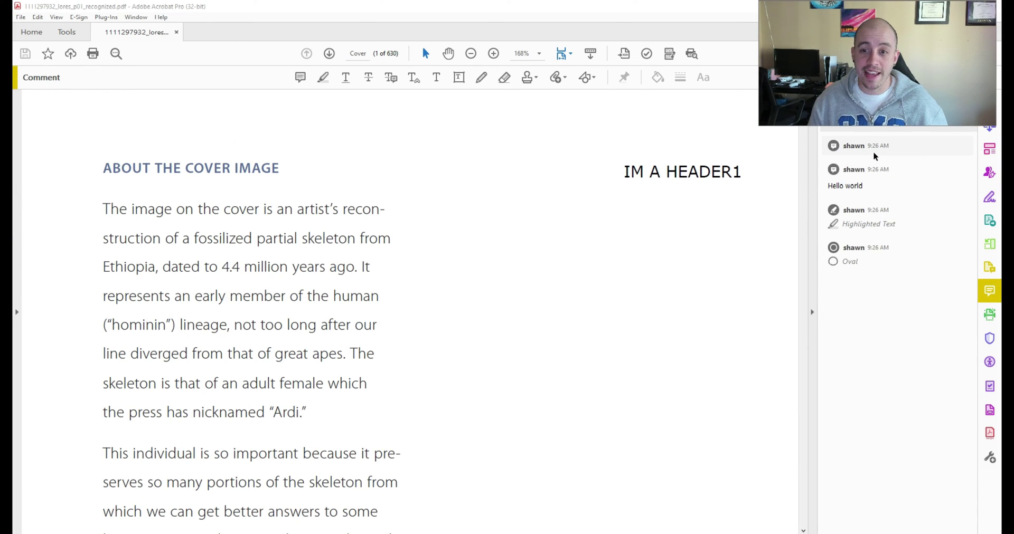
pyautogui.click(868, 186)
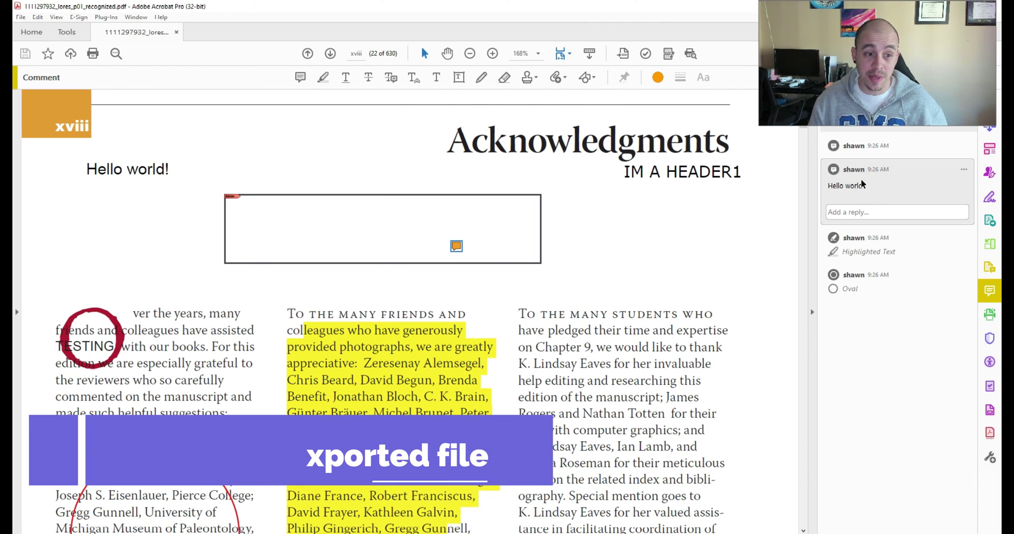
pyautogui.click(871, 241)
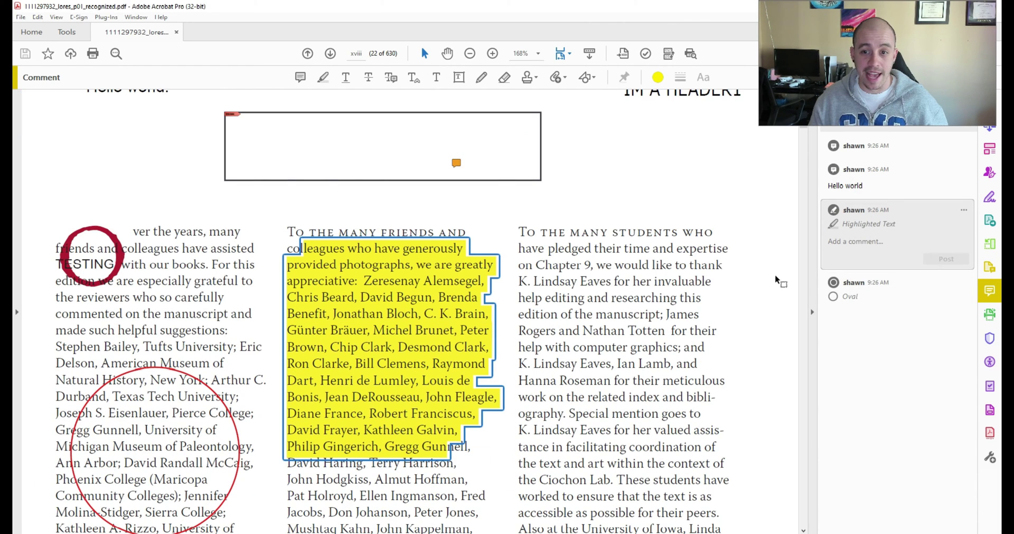
pyautogui.click(856, 294)
pyautogui.click(537, 276)
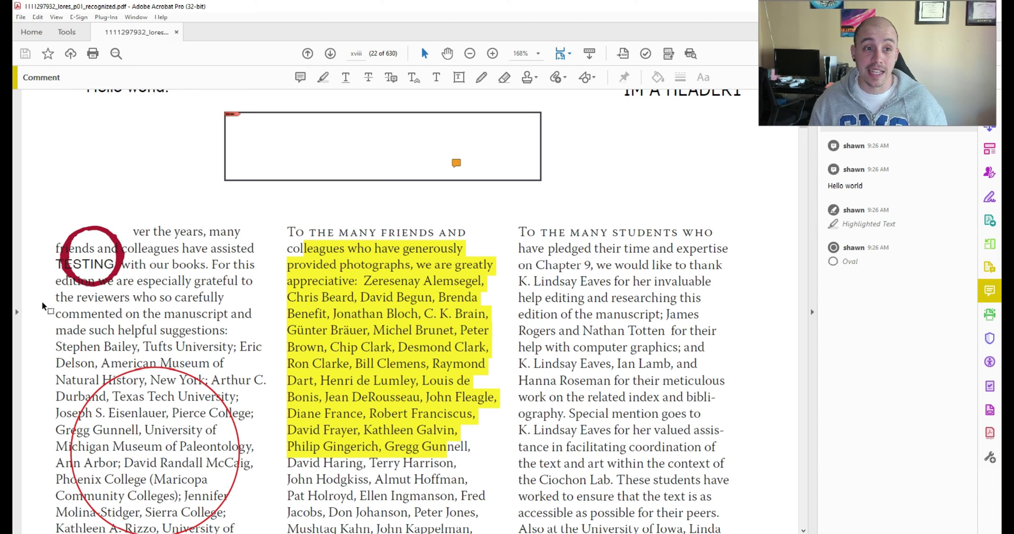
# Review the document's accessibility tag tree from its start through the later parts, and close it.
pyautogui.click(16, 312)
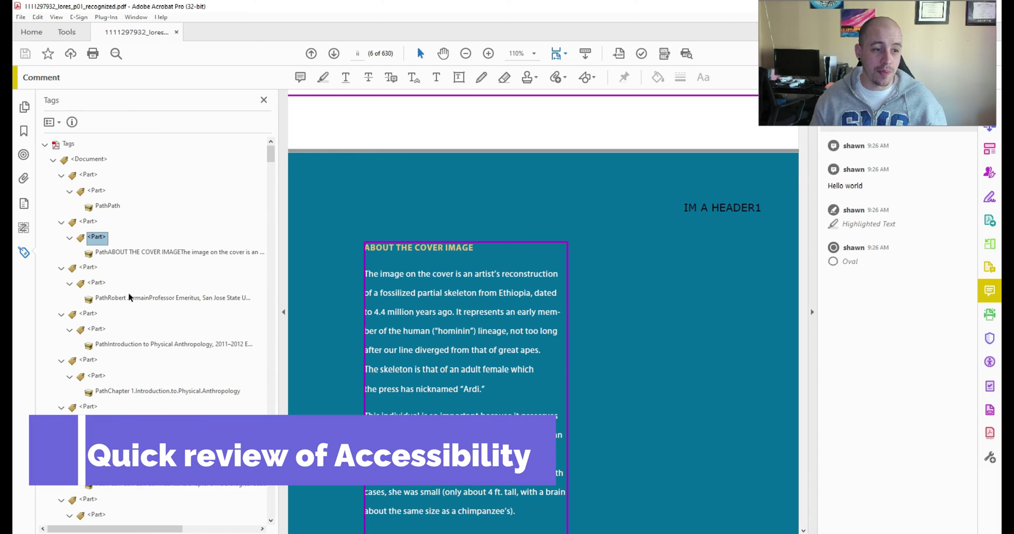
pyautogui.scroll(-15, 130, 297)
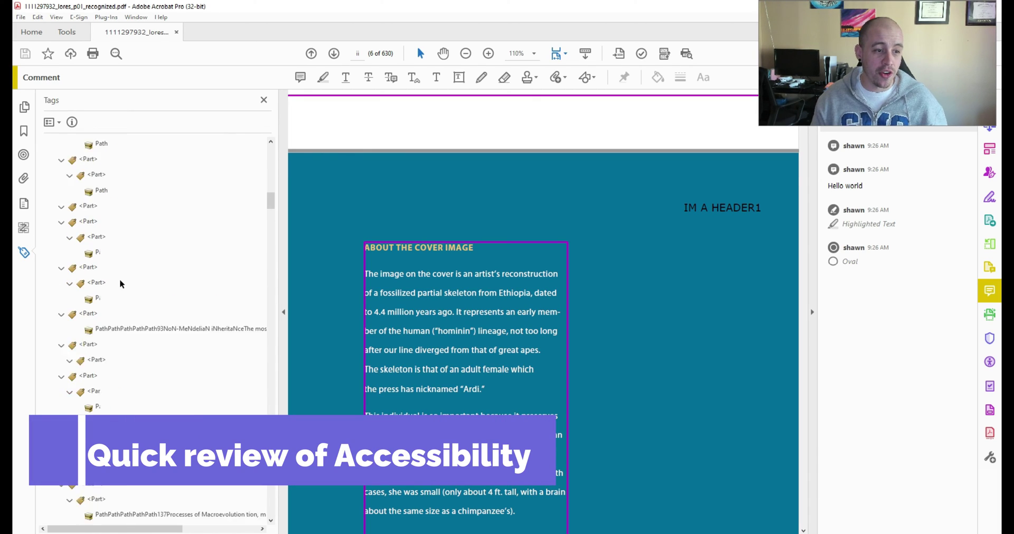
pyautogui.scroll(5, 126, 280)
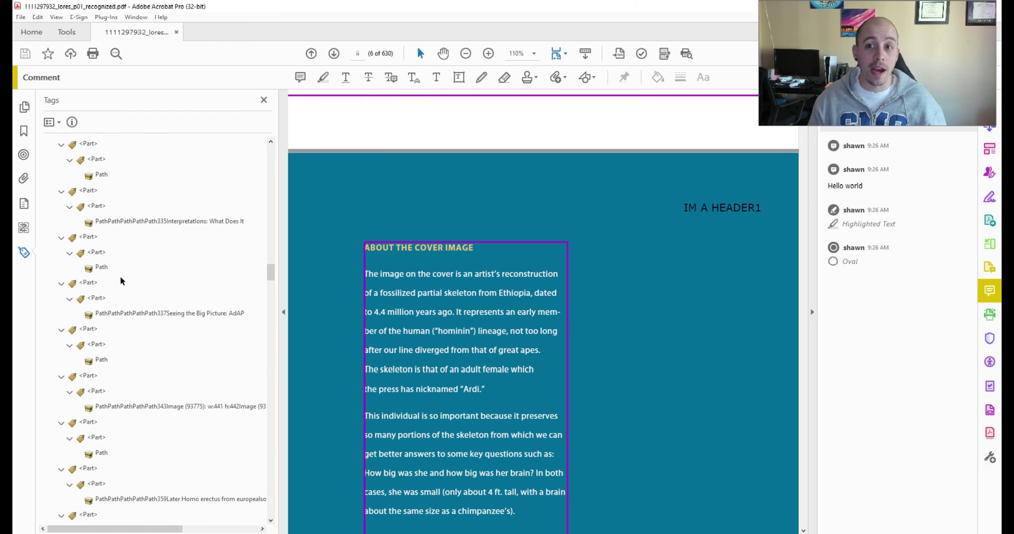
pyautogui.scroll(10, 121, 277)
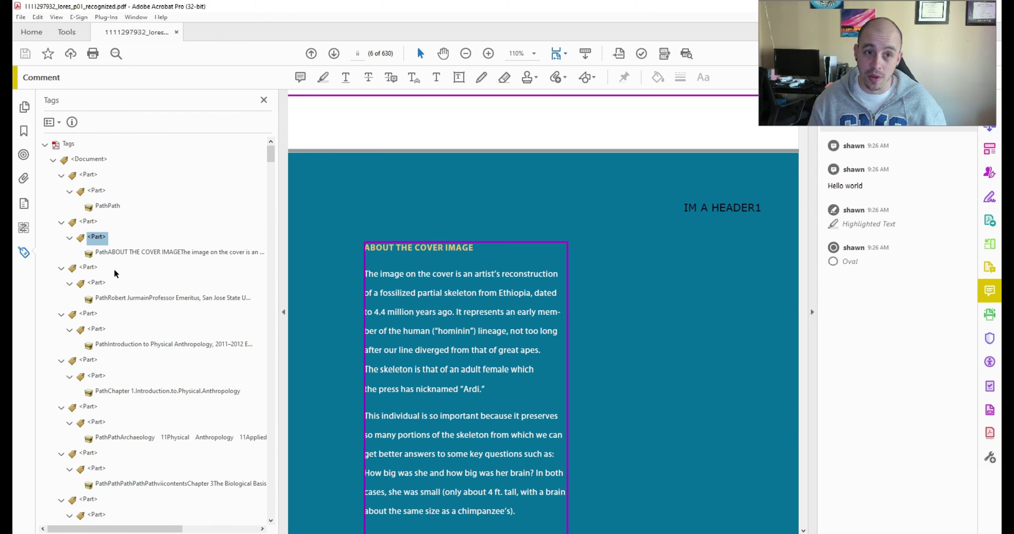
pyautogui.click(262, 100)
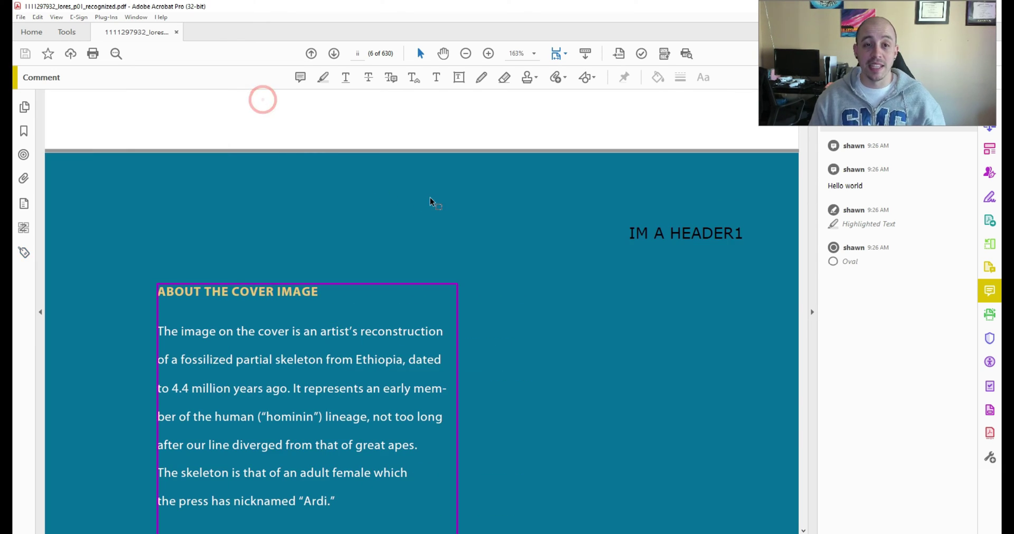